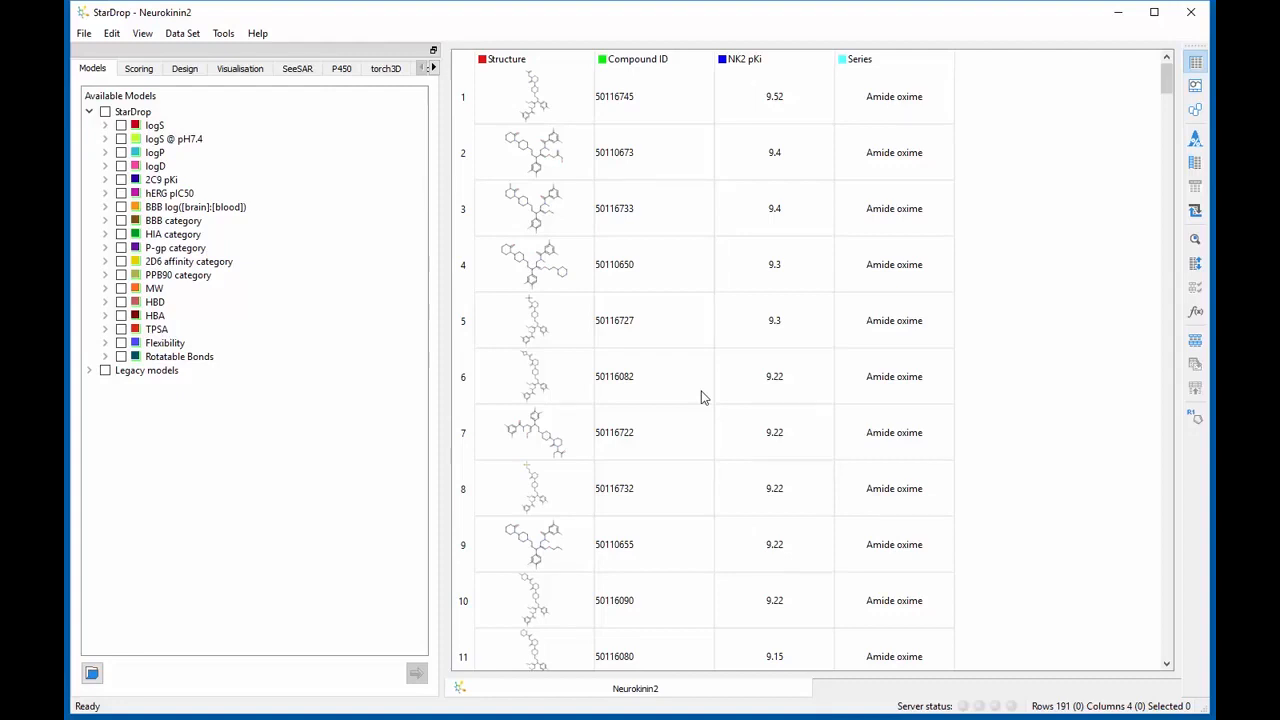
Step: Create a 2D chemical space named "Neurokinin2 Space" from the Neurokinin2 data set, using visual clustering on chemical structure
click(265, 68)
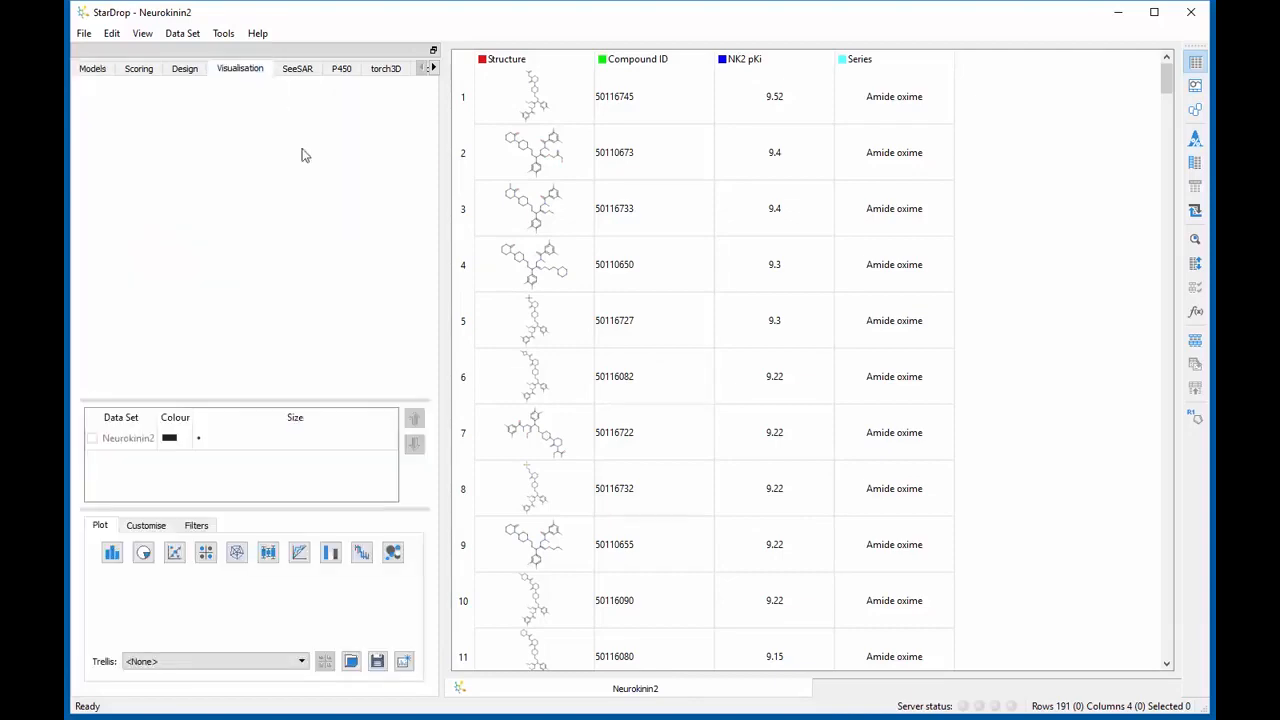
click(393, 552)
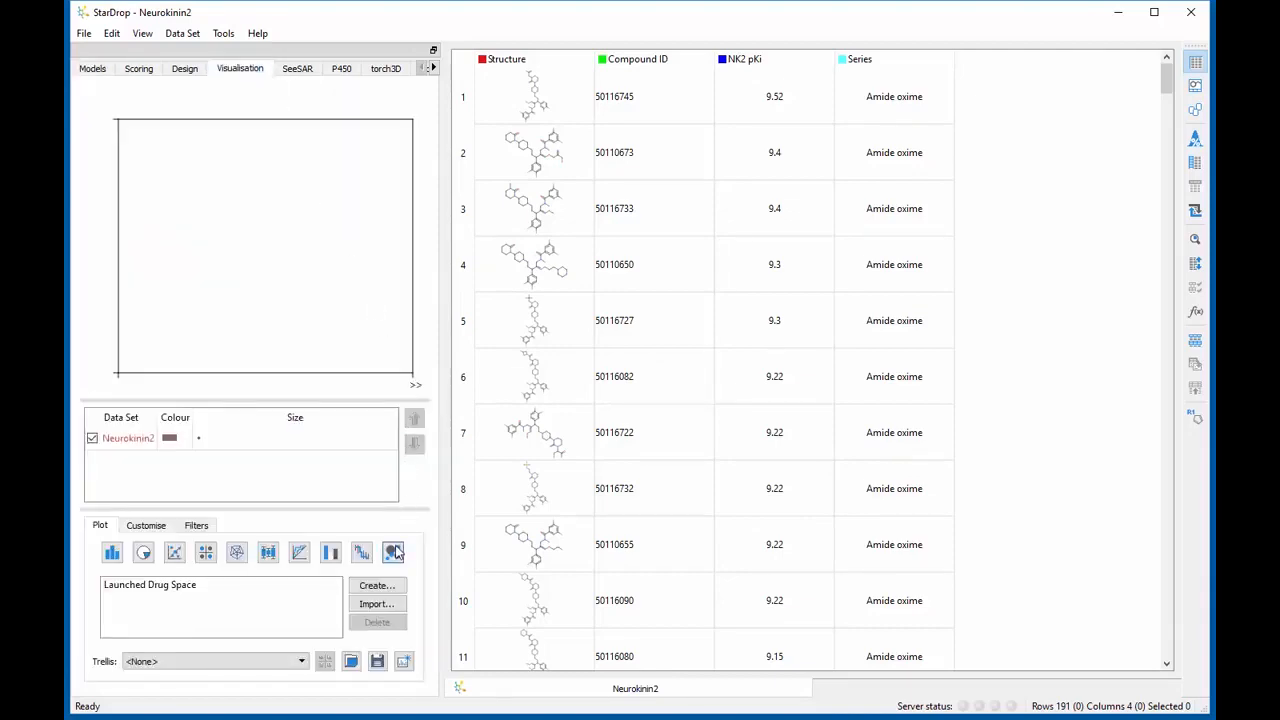
click(399, 587)
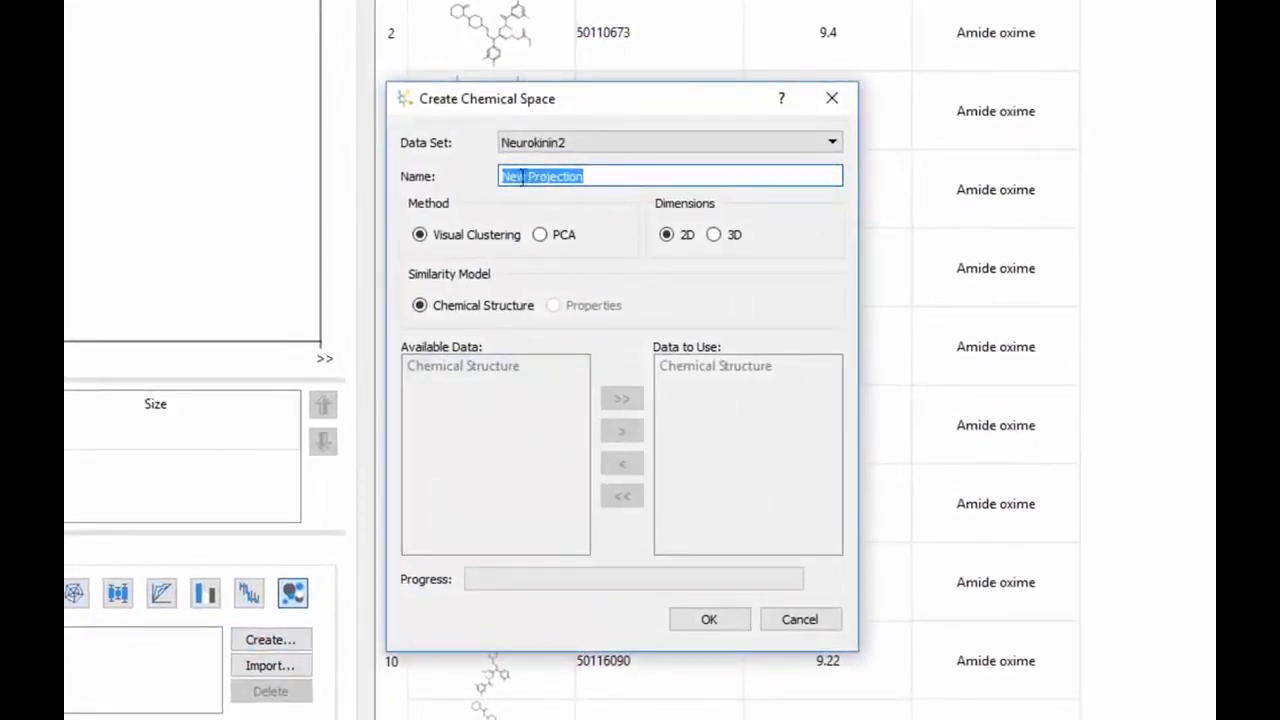
text(Neu)
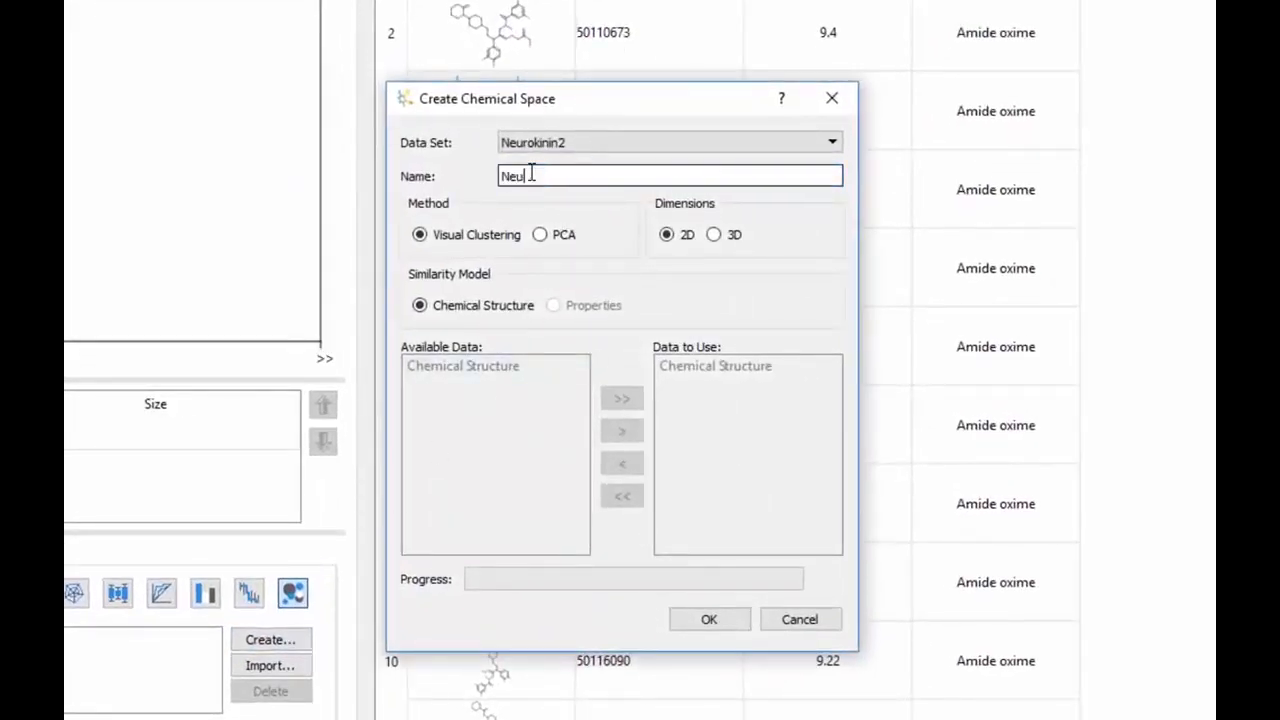
text(rokinin2 Space)
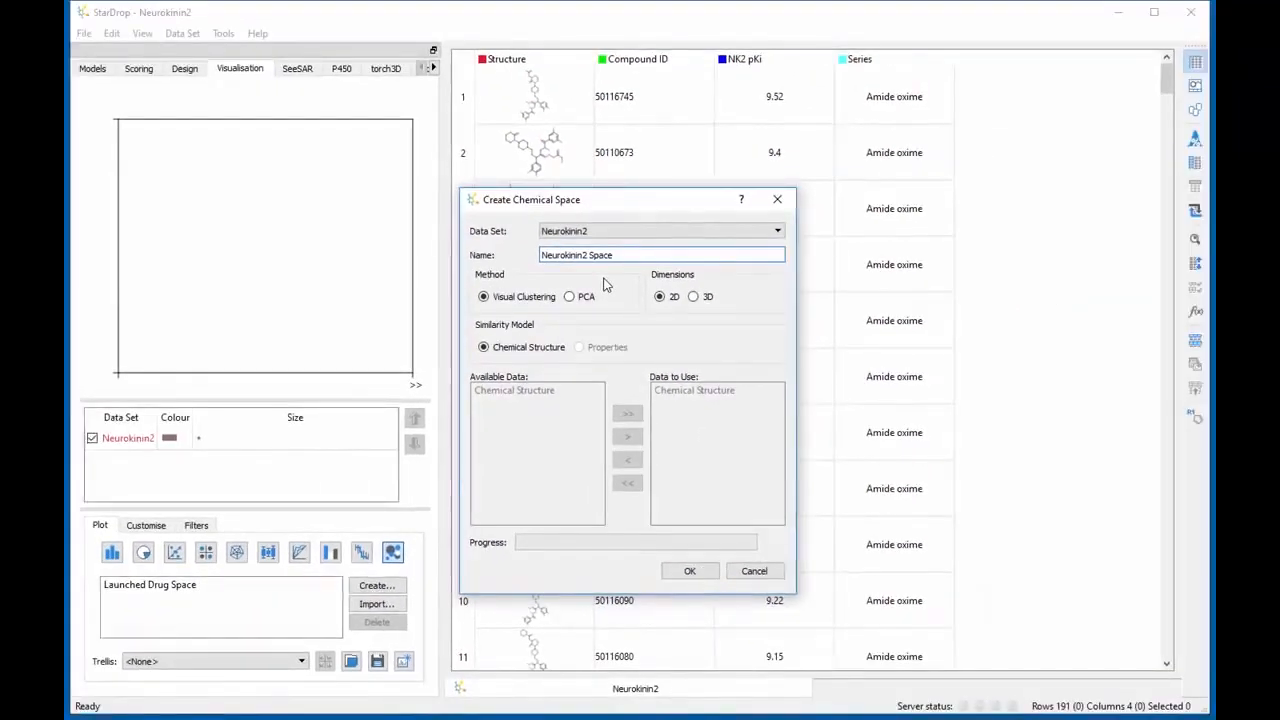
click(690, 572)
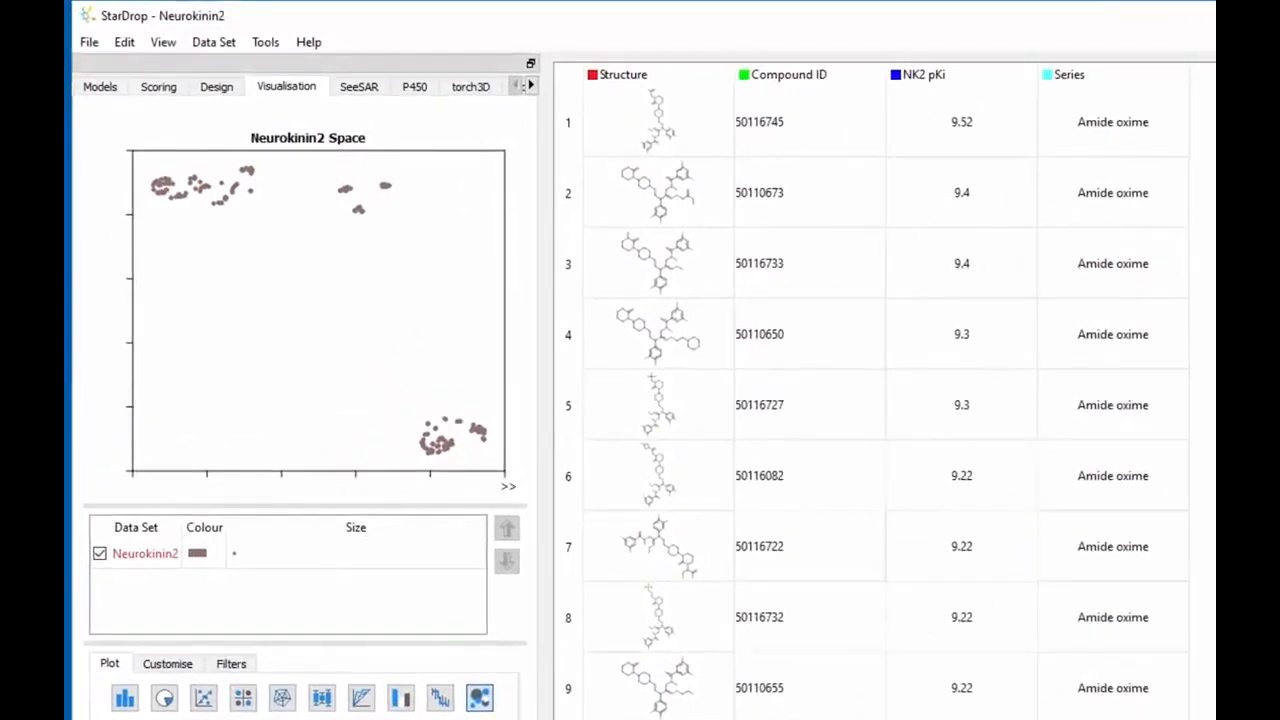
Step: Preview the structures behind points in the lower cluster, highlight compounds 4 to 9 in the plot, and clear the selection
mouse_move(480, 436)
mouse_move(434, 455)
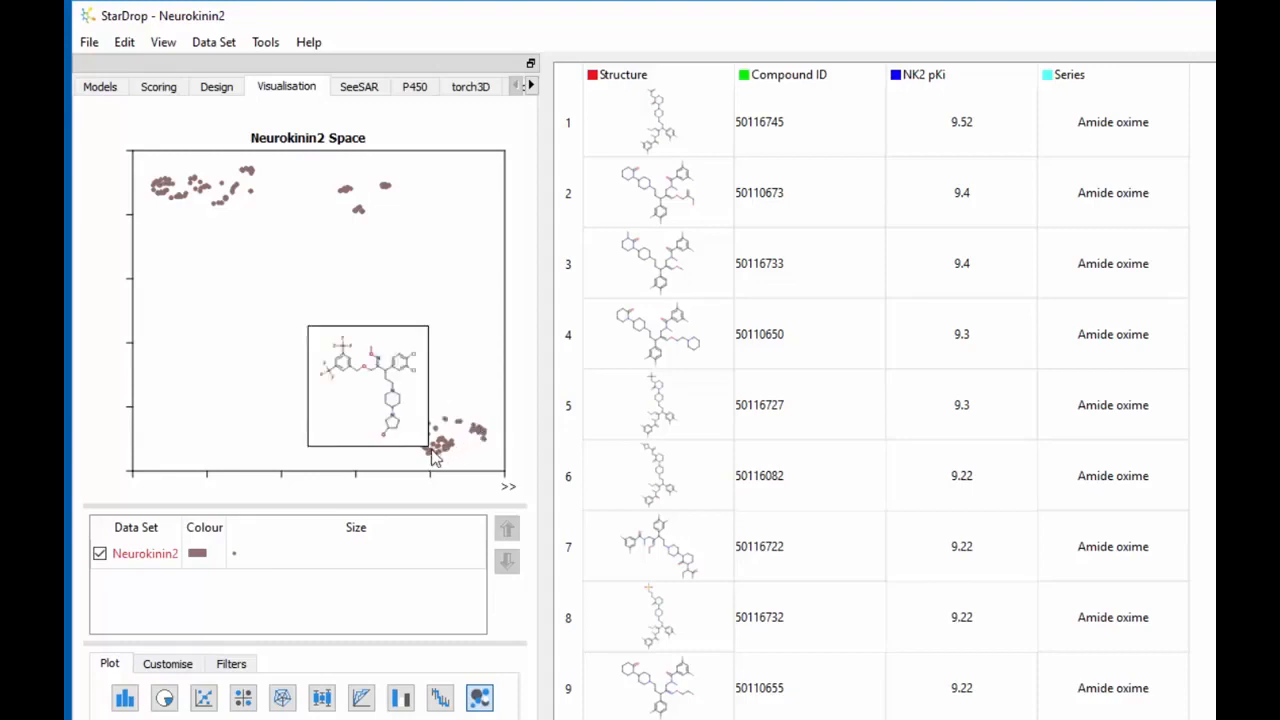
click(571, 360)
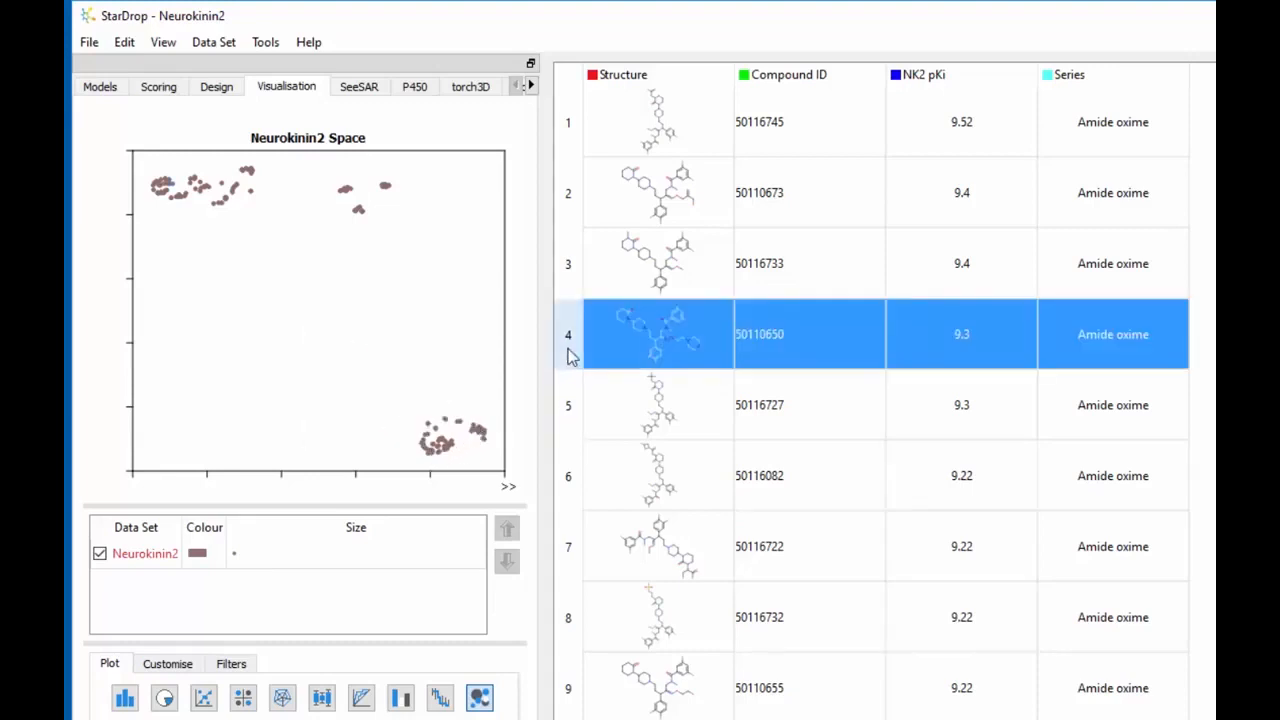
shift+click(571, 690)
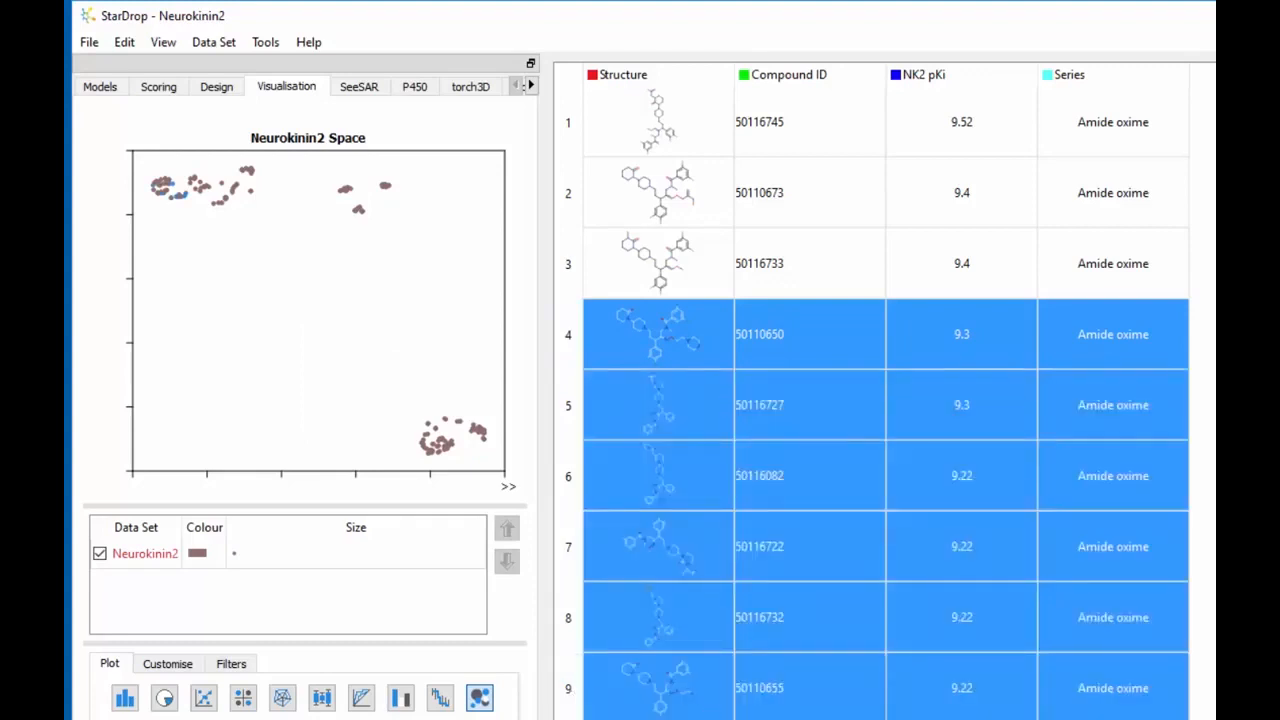
key(Escape)
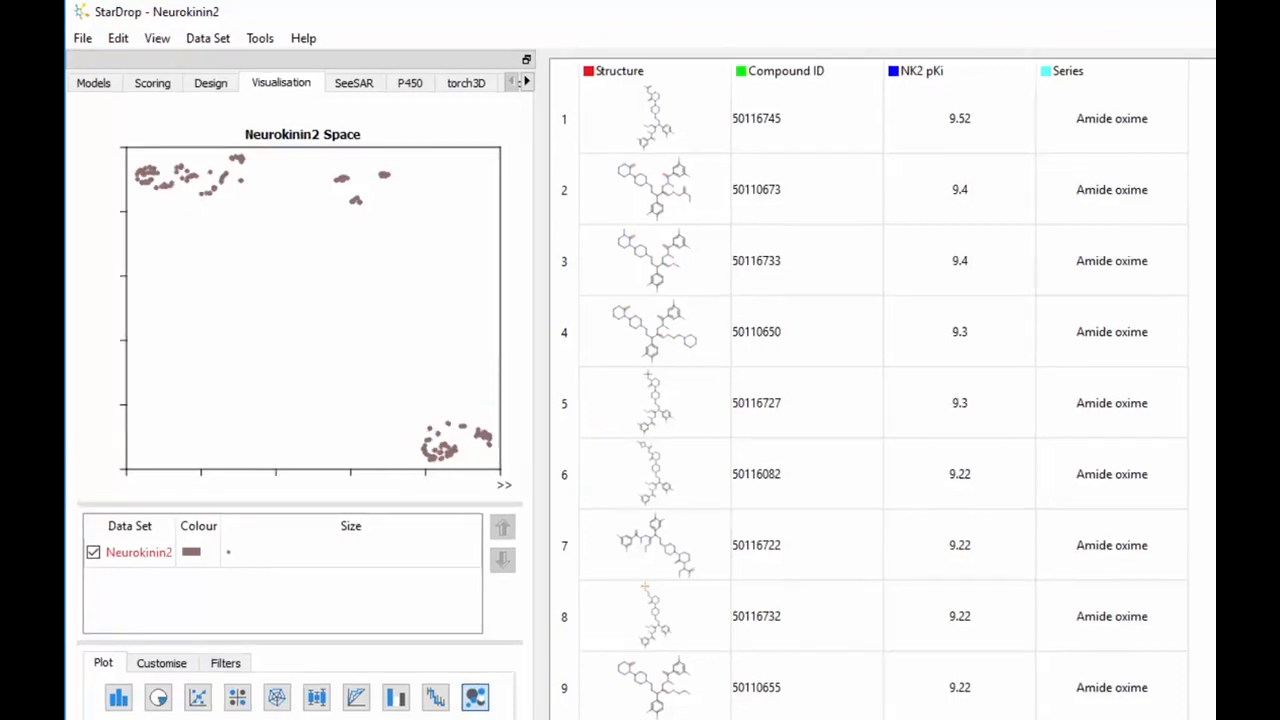
Step: Colour the chemical space points by NK2 pKi, keeping the default interpolated range and circle symbols
click(185, 553)
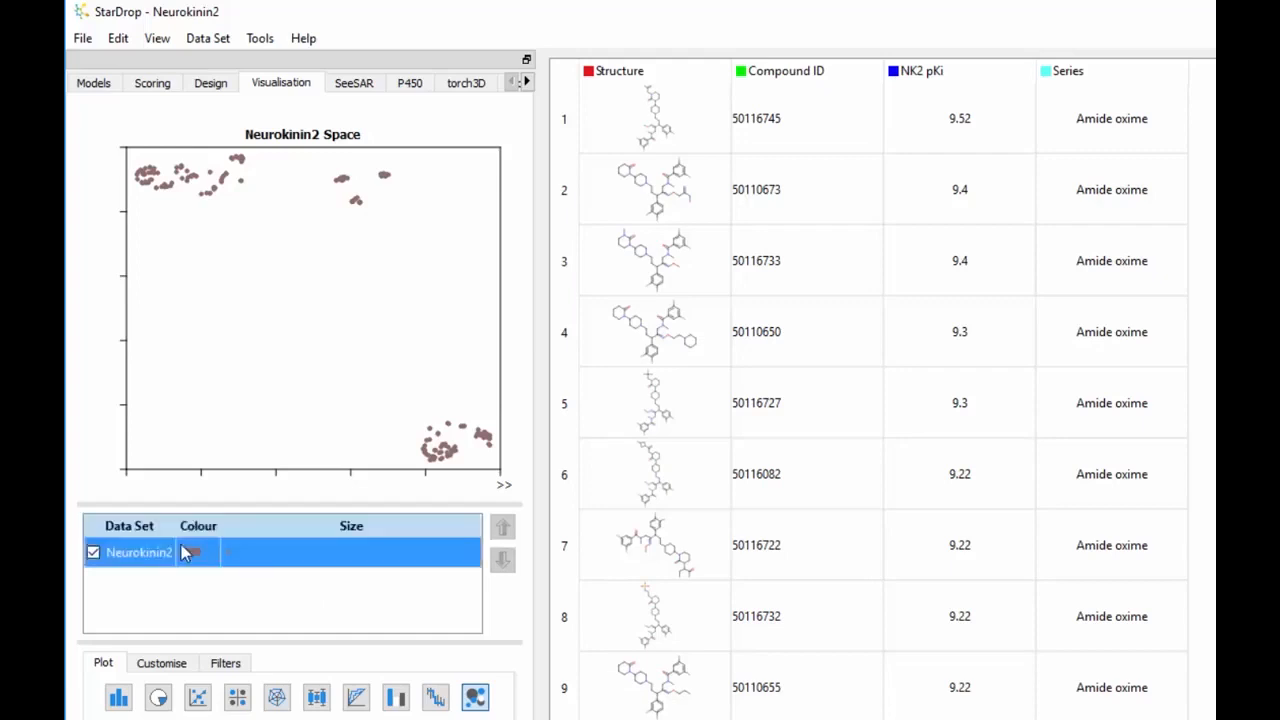
click(185, 553)
click(757, 356)
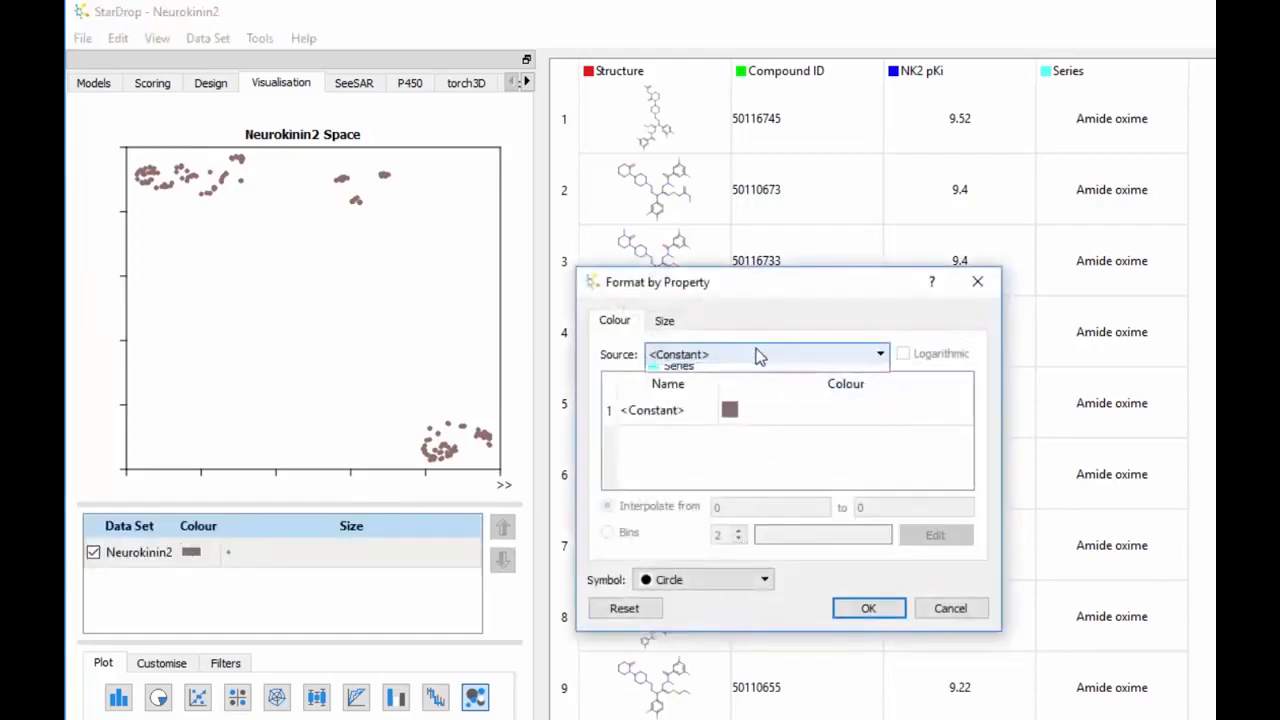
click(764, 382)
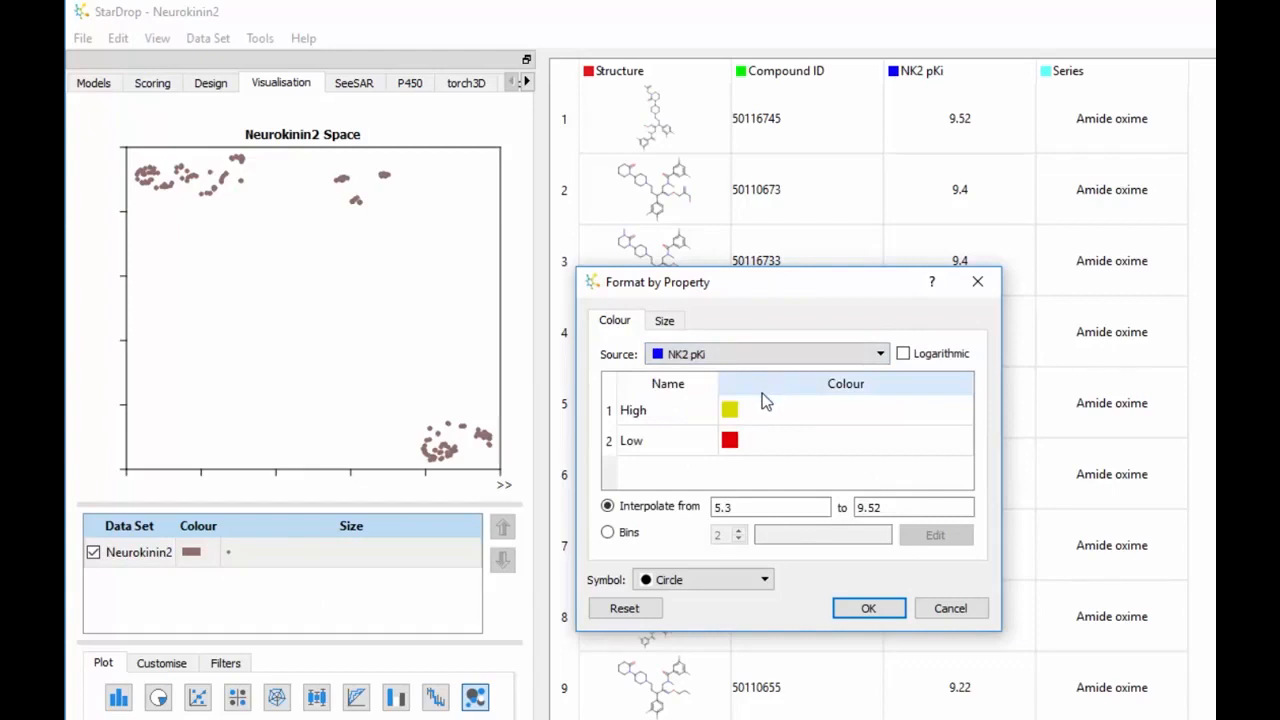
click(868, 608)
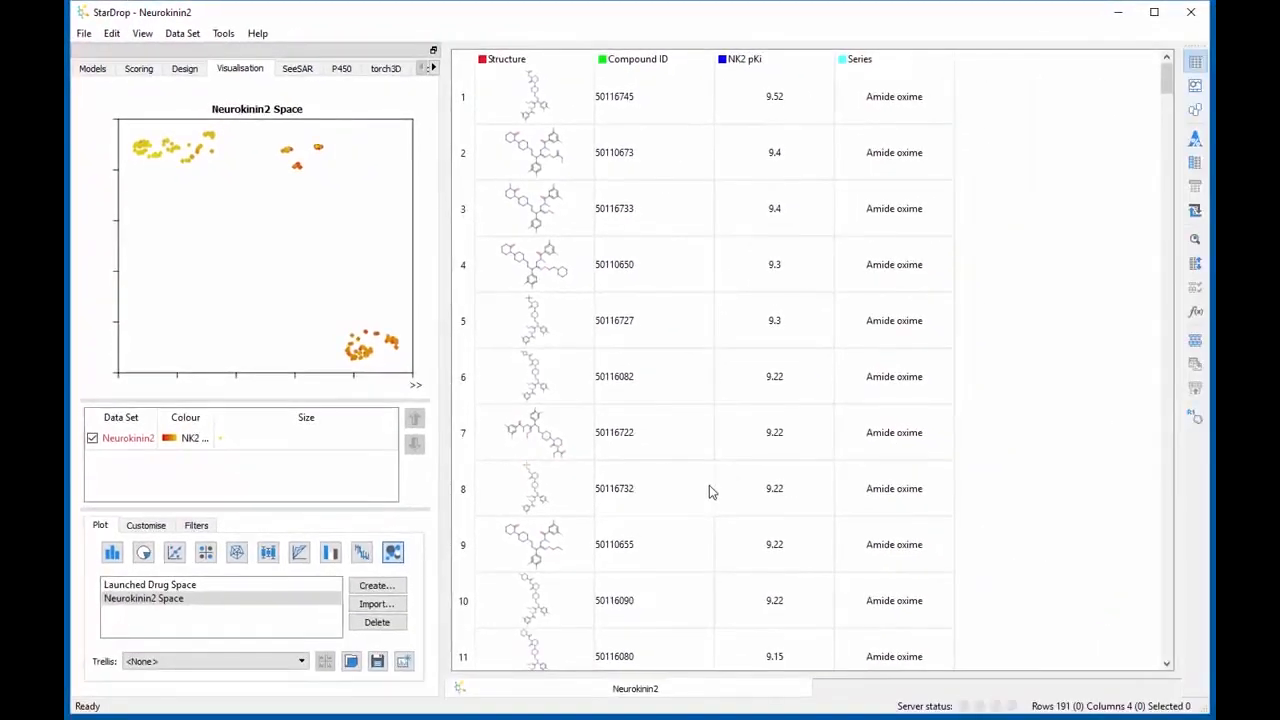
Step: Detach the Neurokinin2 Space plot into its own window, make that window taller, and minimise it
click(404, 661)
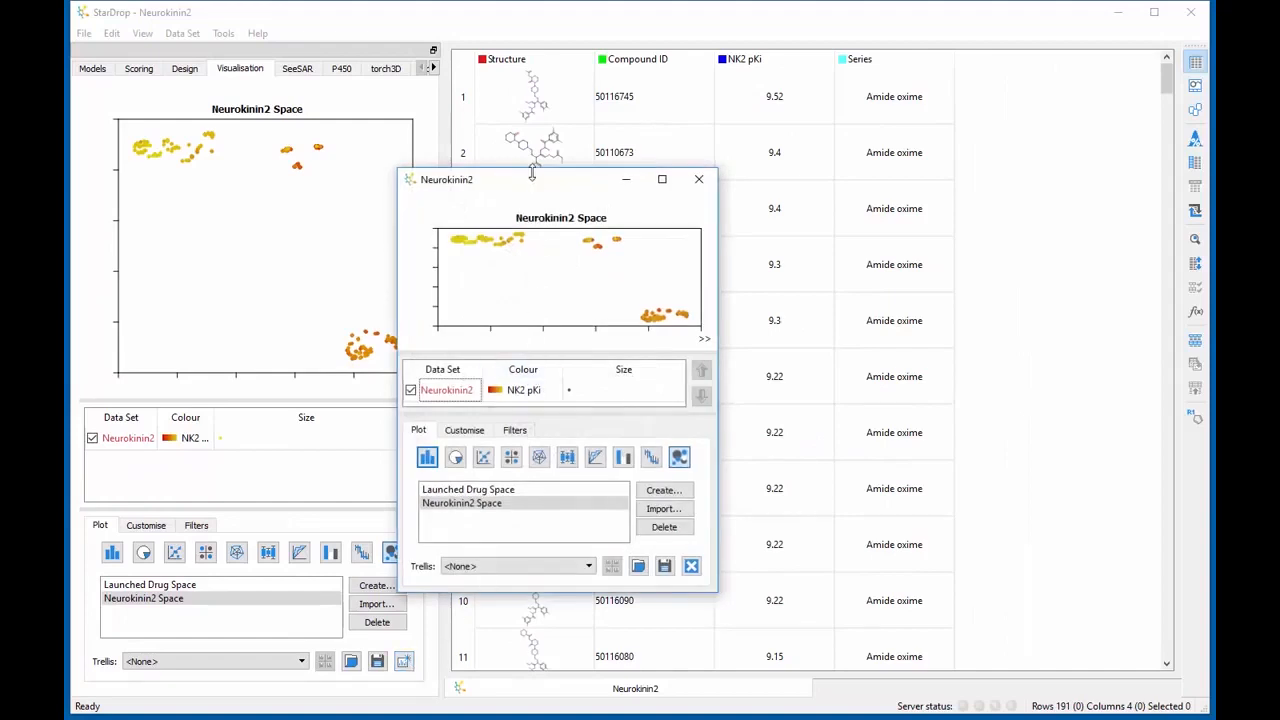
drag(532, 169, 530, 64)
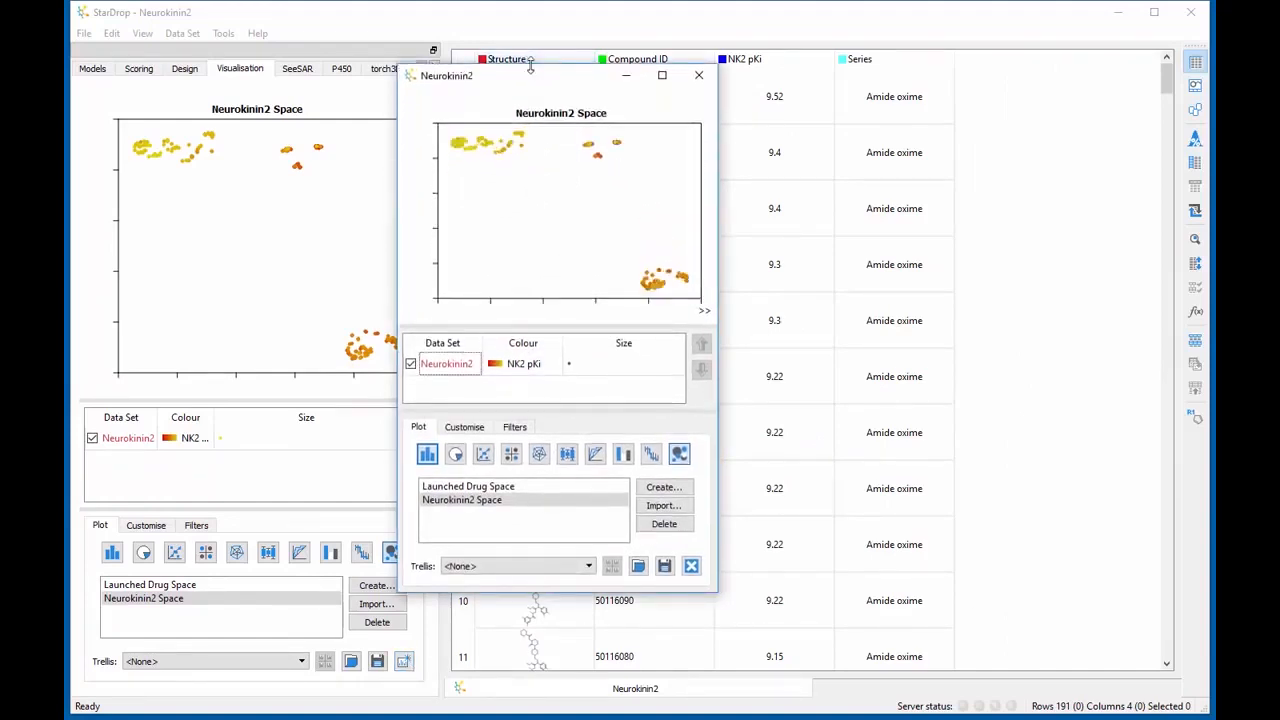
click(628, 79)
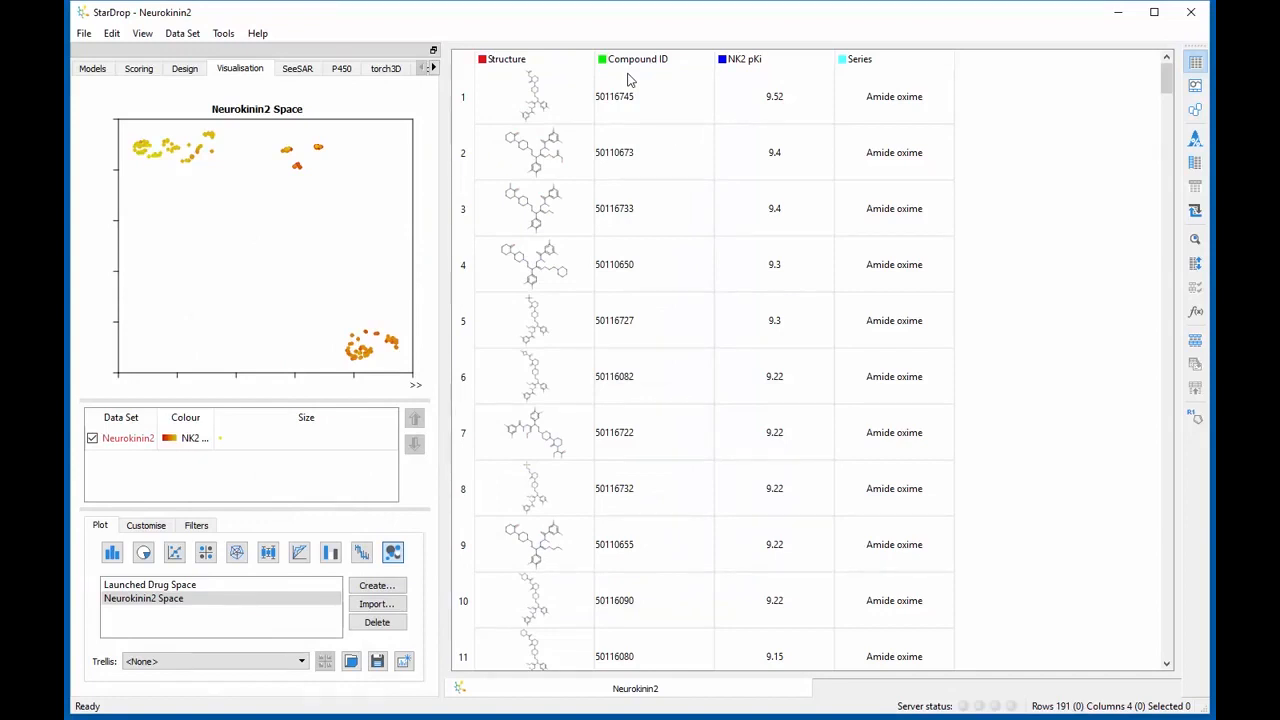
Step: Run all the StarDrop models on the data set and look over the predicted property columns
click(93, 69)
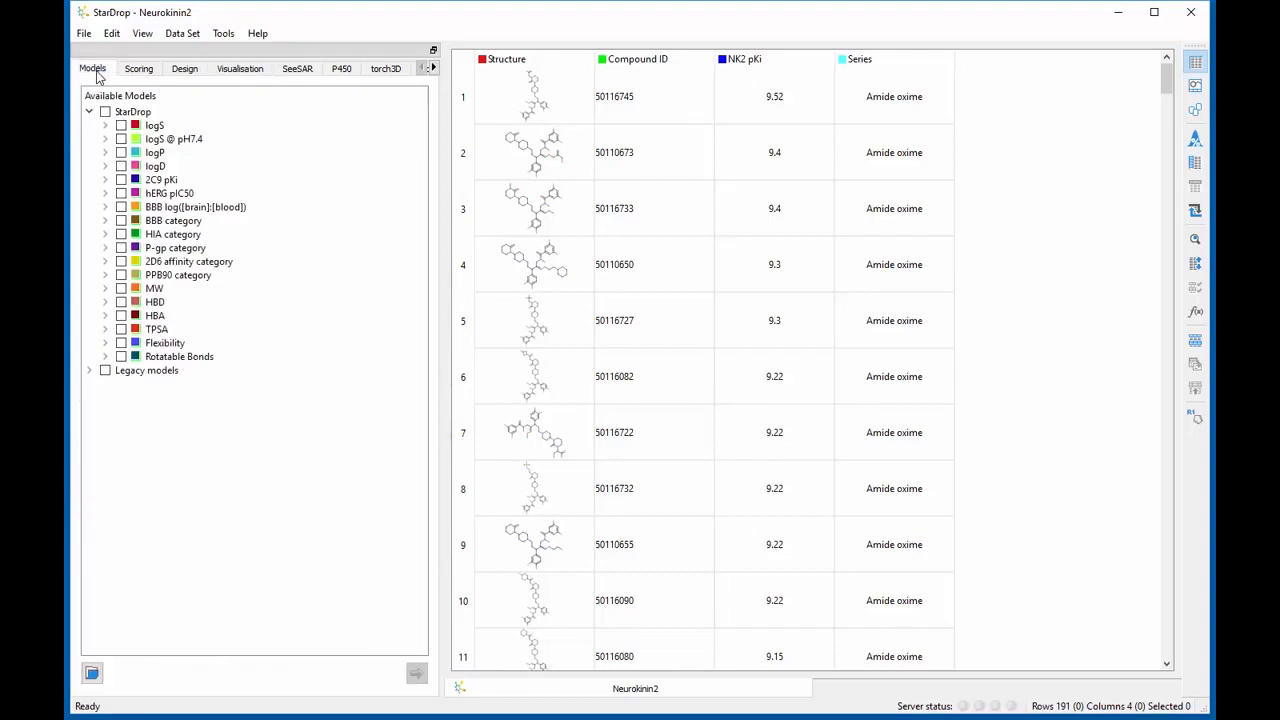
click(105, 112)
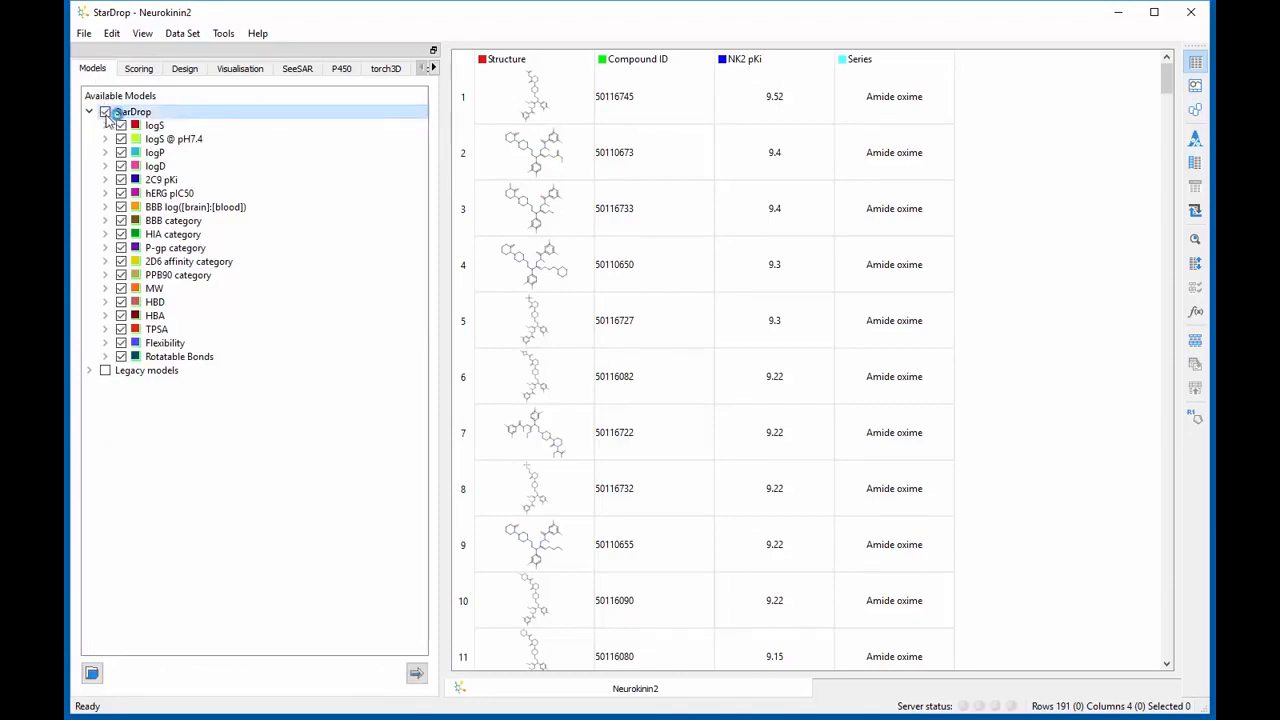
click(418, 672)
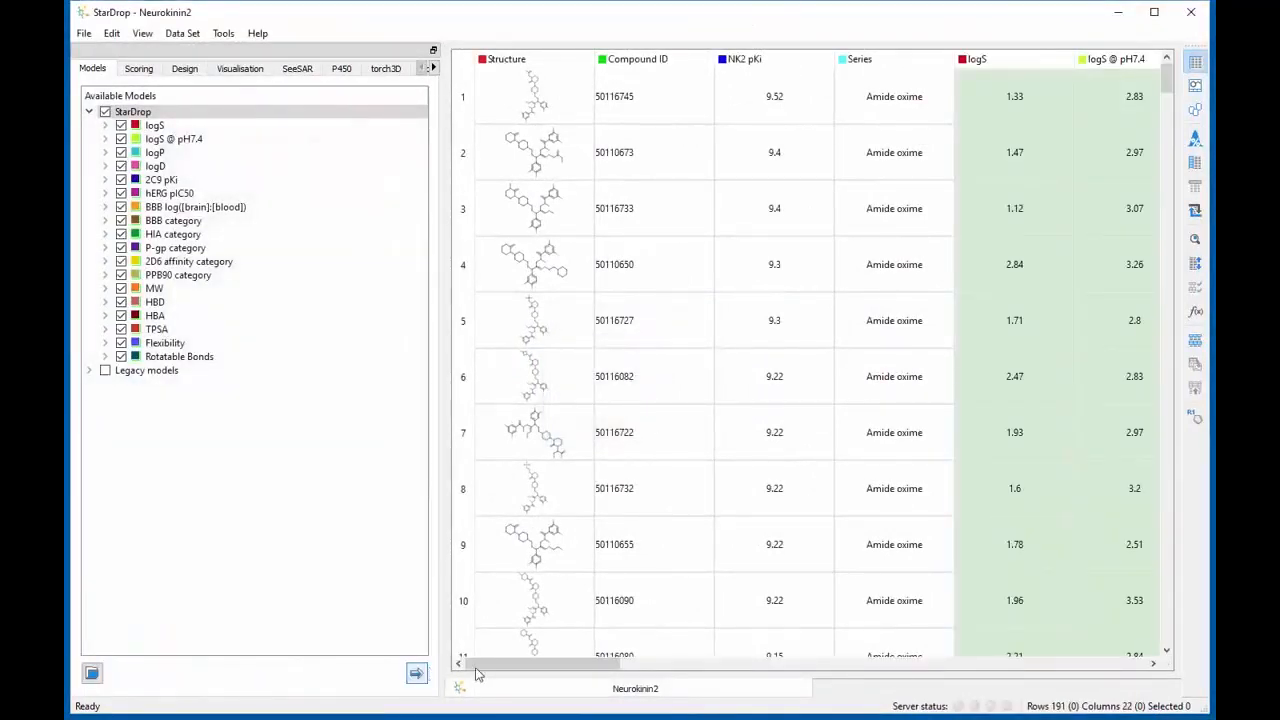
drag(520, 672, 481, 676)
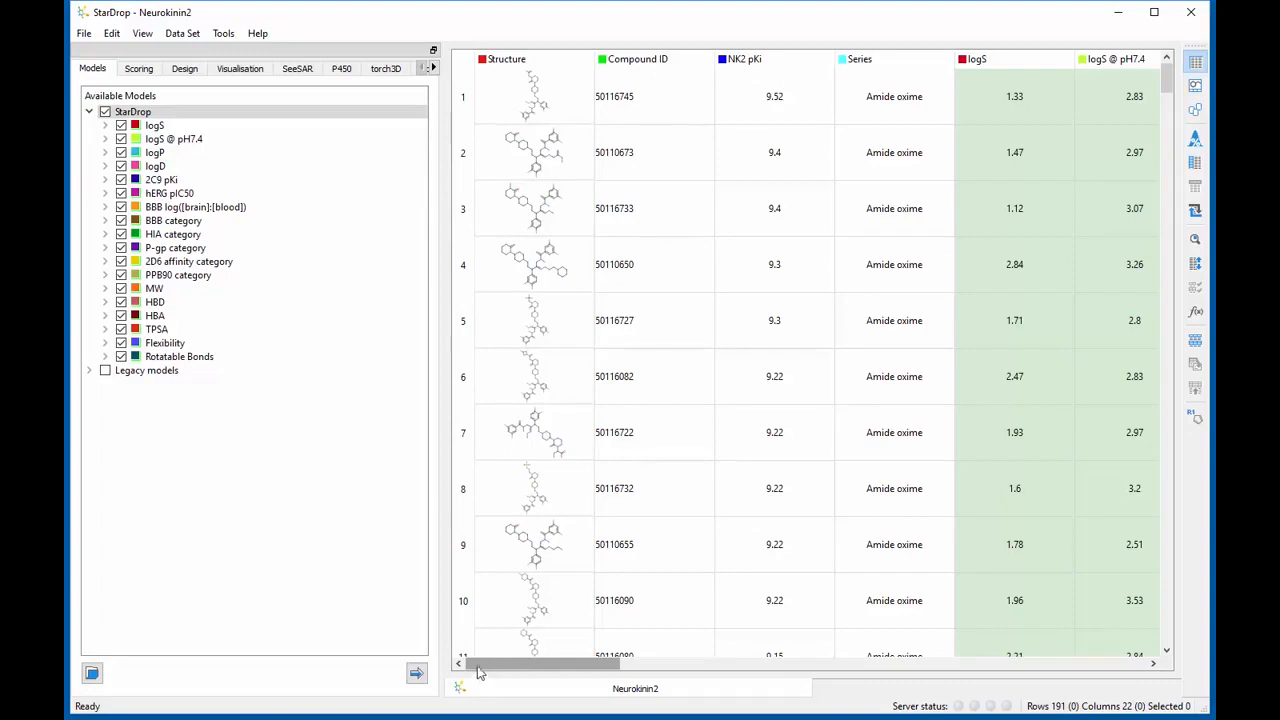
Step: Score the compounds with the NK2 Project profile and sort the table by that score in descending order
click(140, 69)
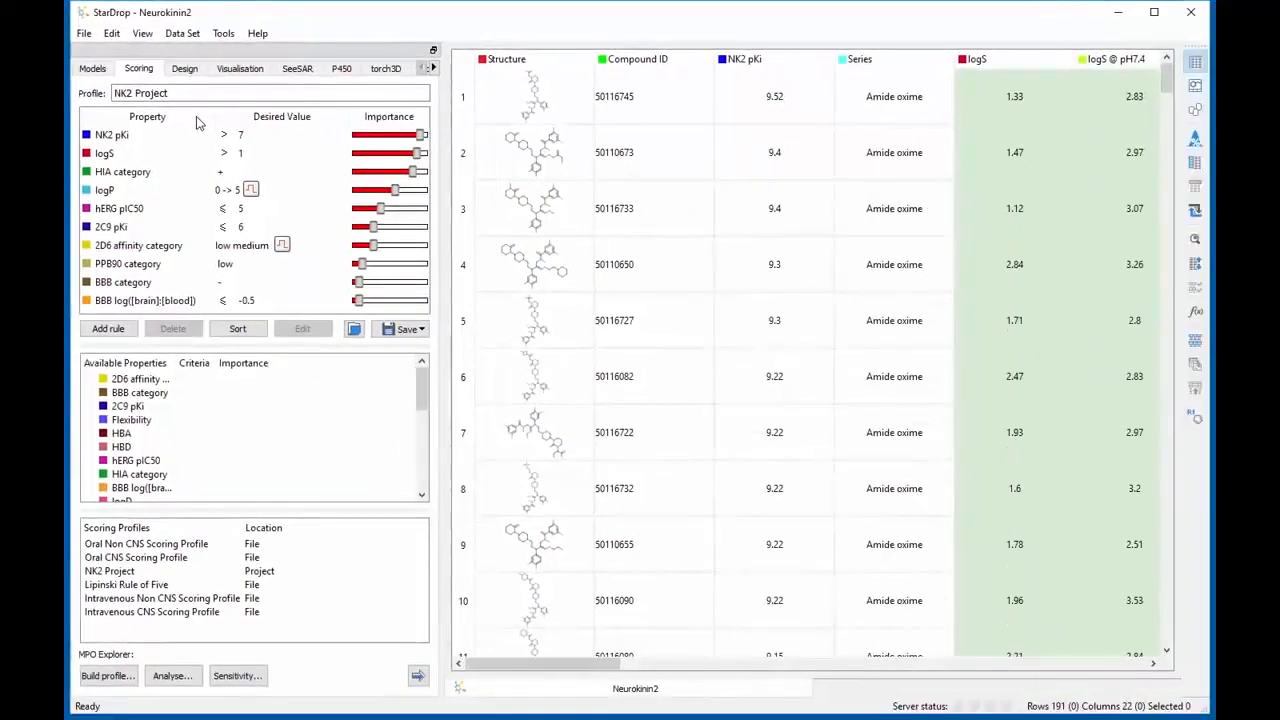
click(420, 676)
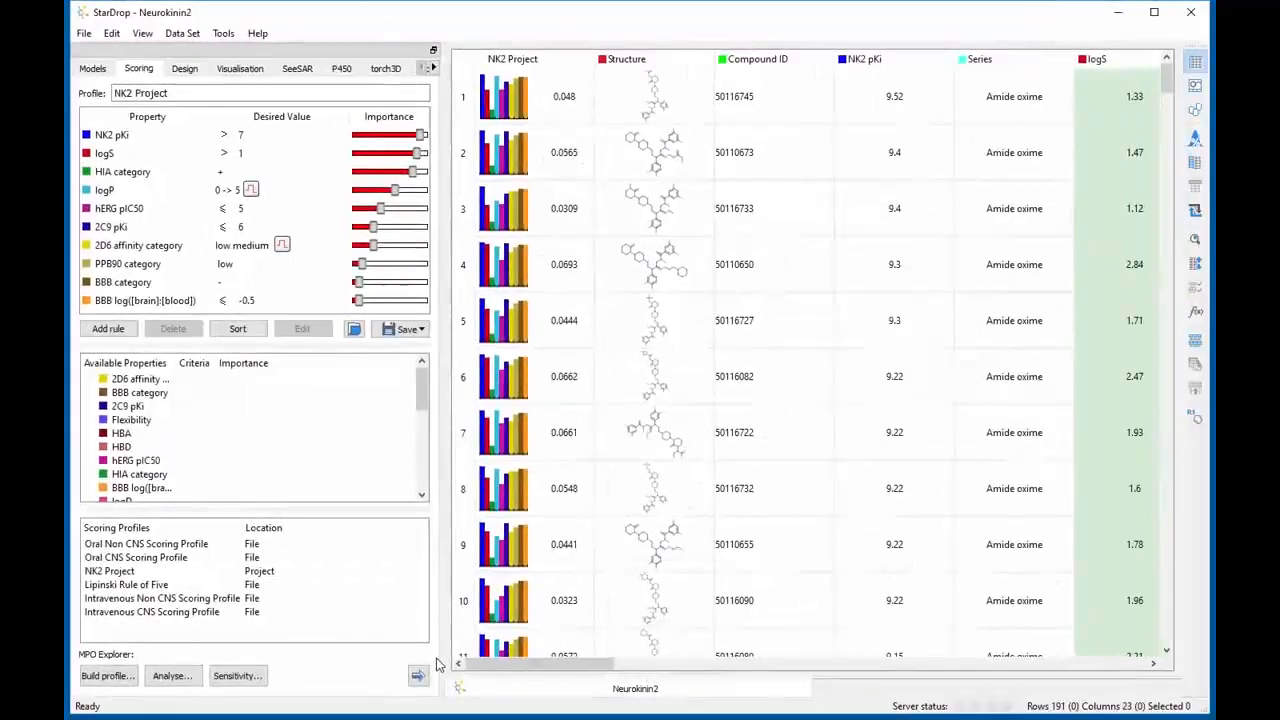
right_click(561, 66)
mouse_move(643, 132)
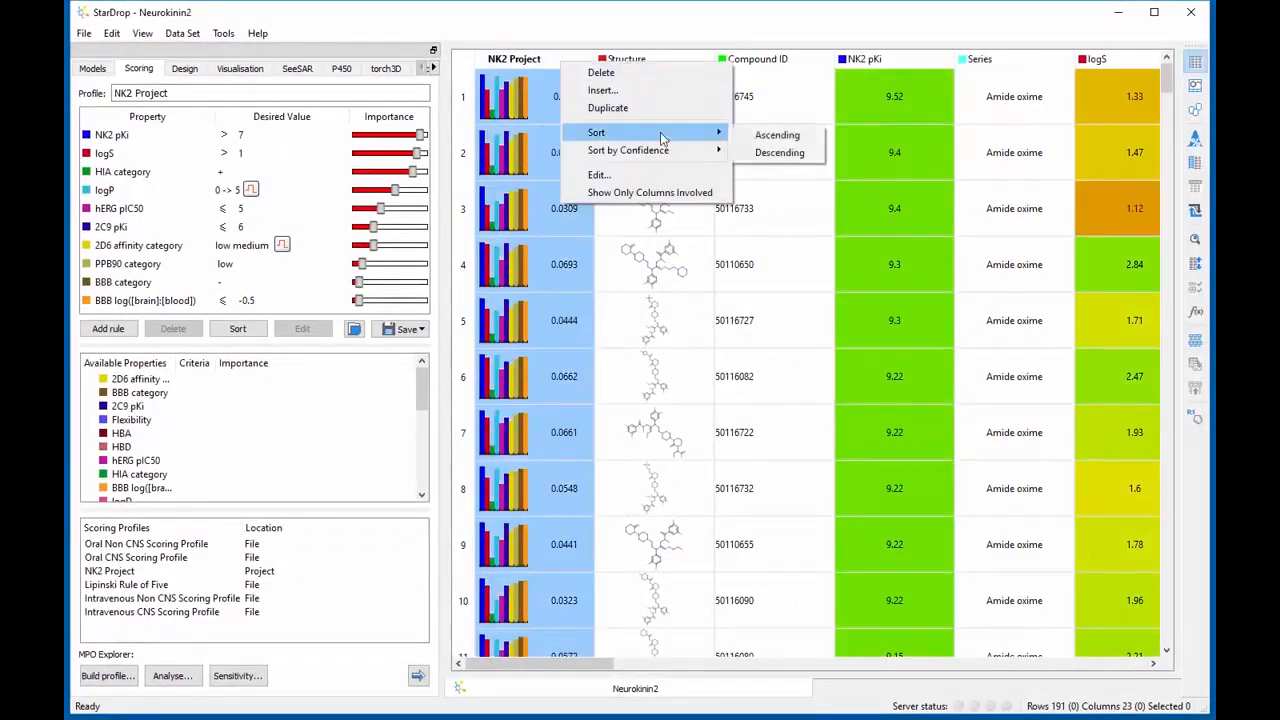
click(766, 152)
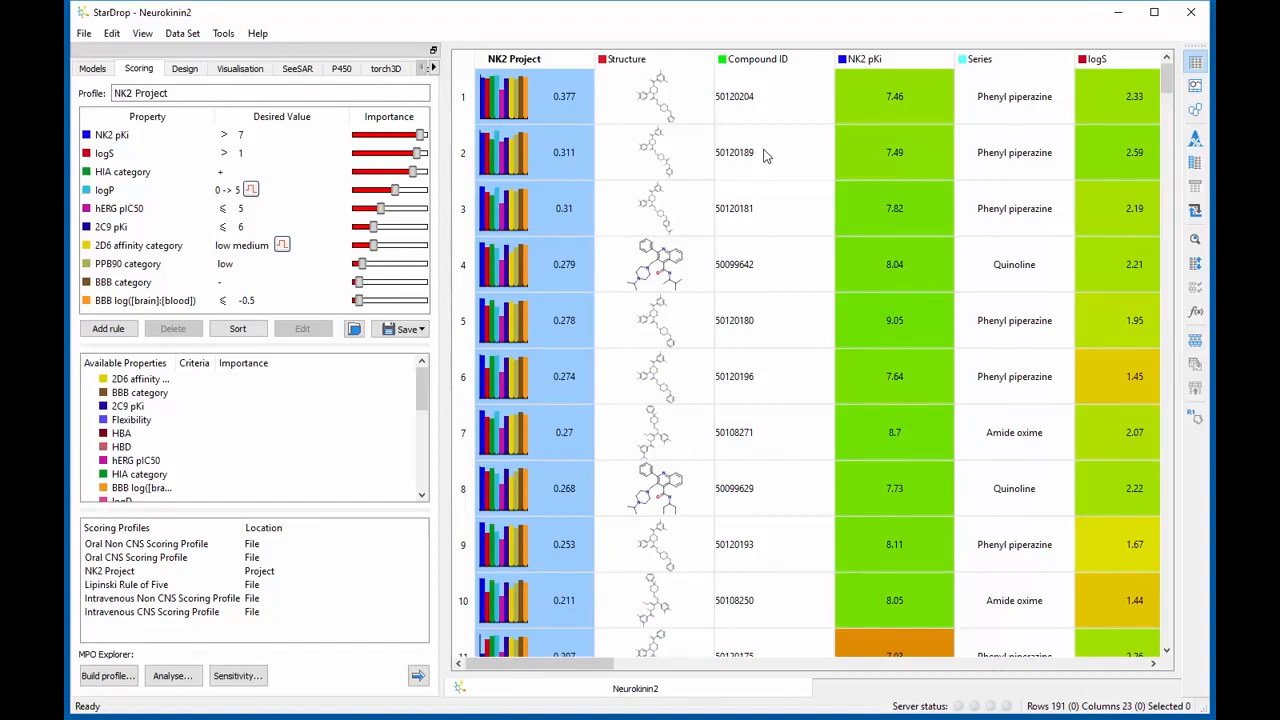
Step: Show the data set as cards and lay them out in a grid ordered by descending NK2 Project score
click(1199, 111)
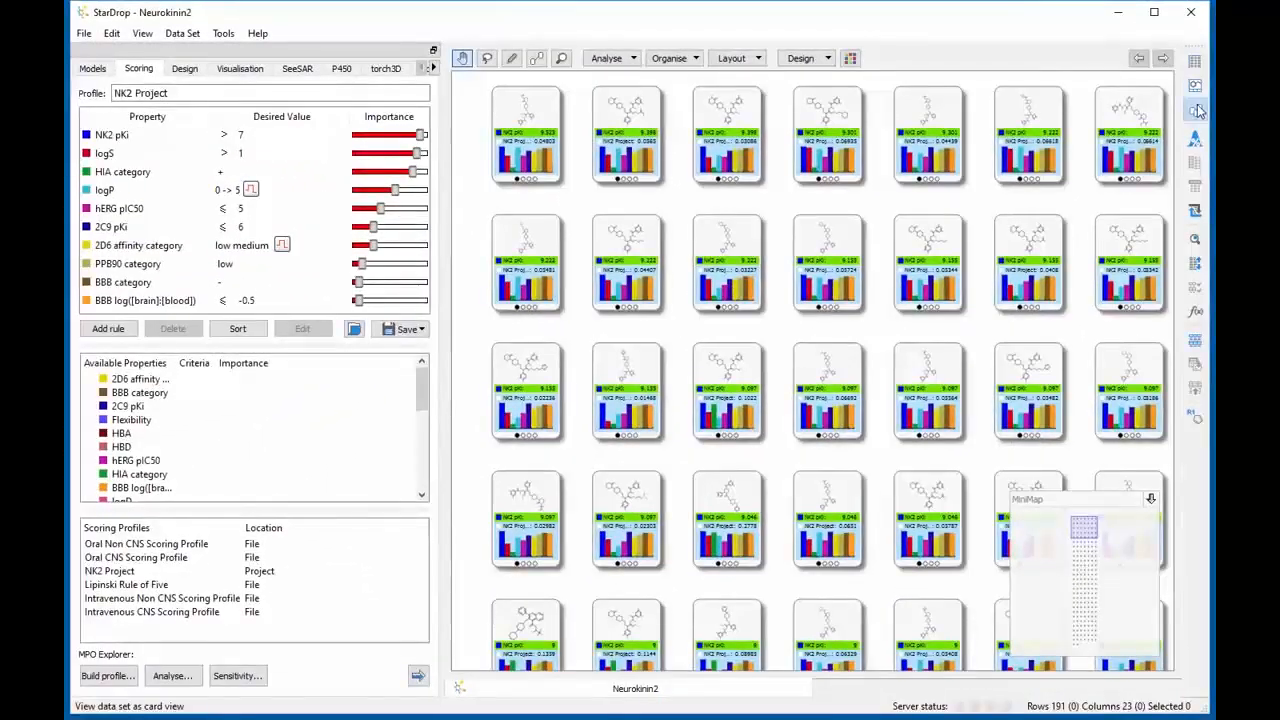
click(759, 62)
click(768, 81)
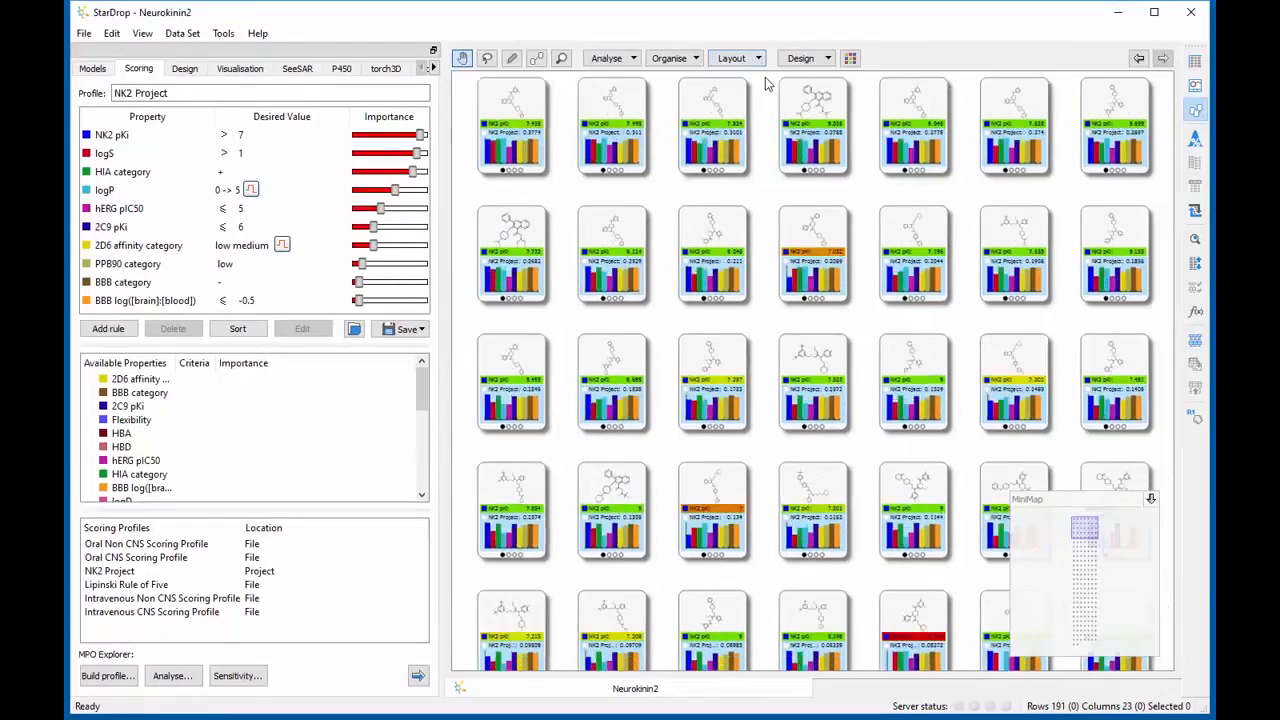
drag(767, 92, 812, 162)
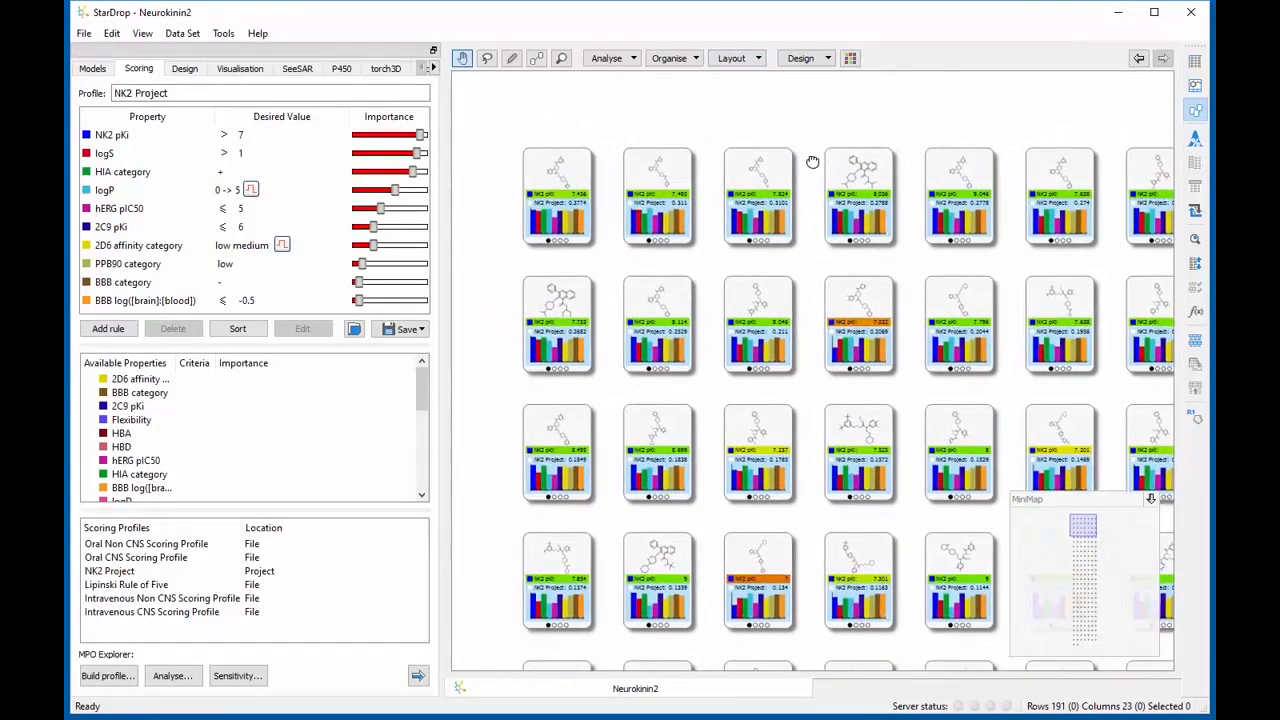
Step: Colour the cards by NK2 pKi
click(855, 62)
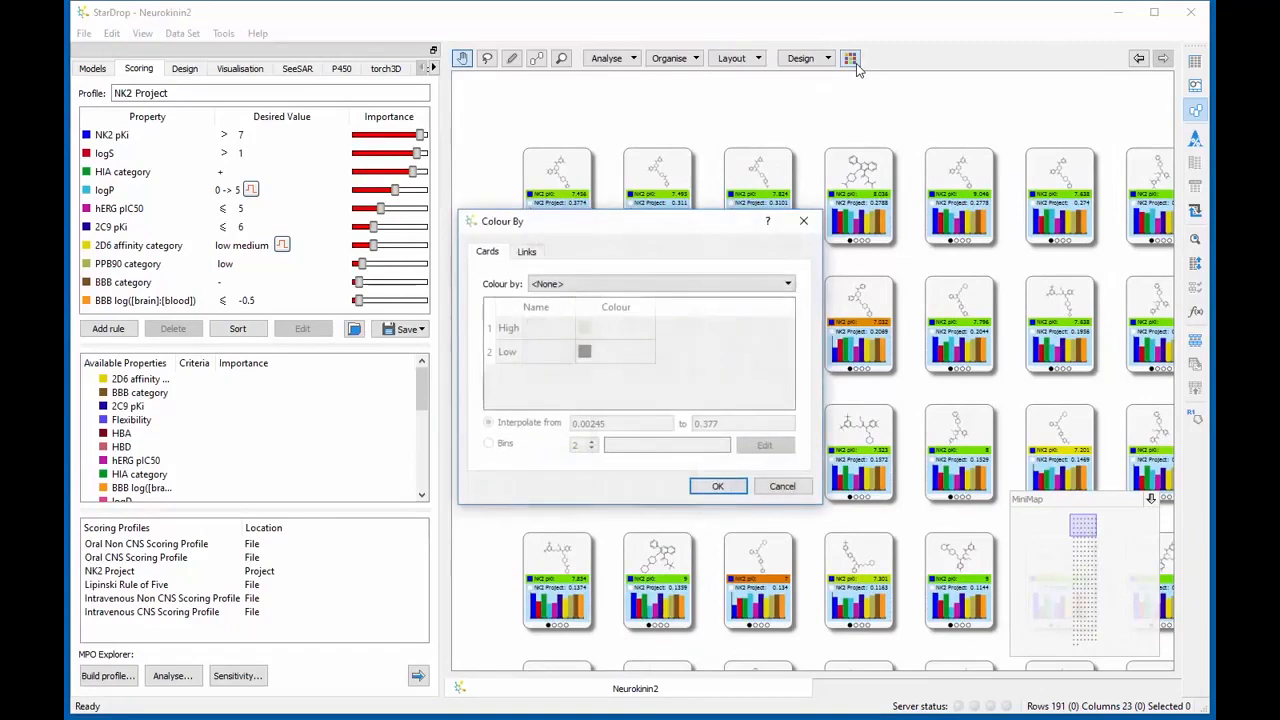
click(690, 283)
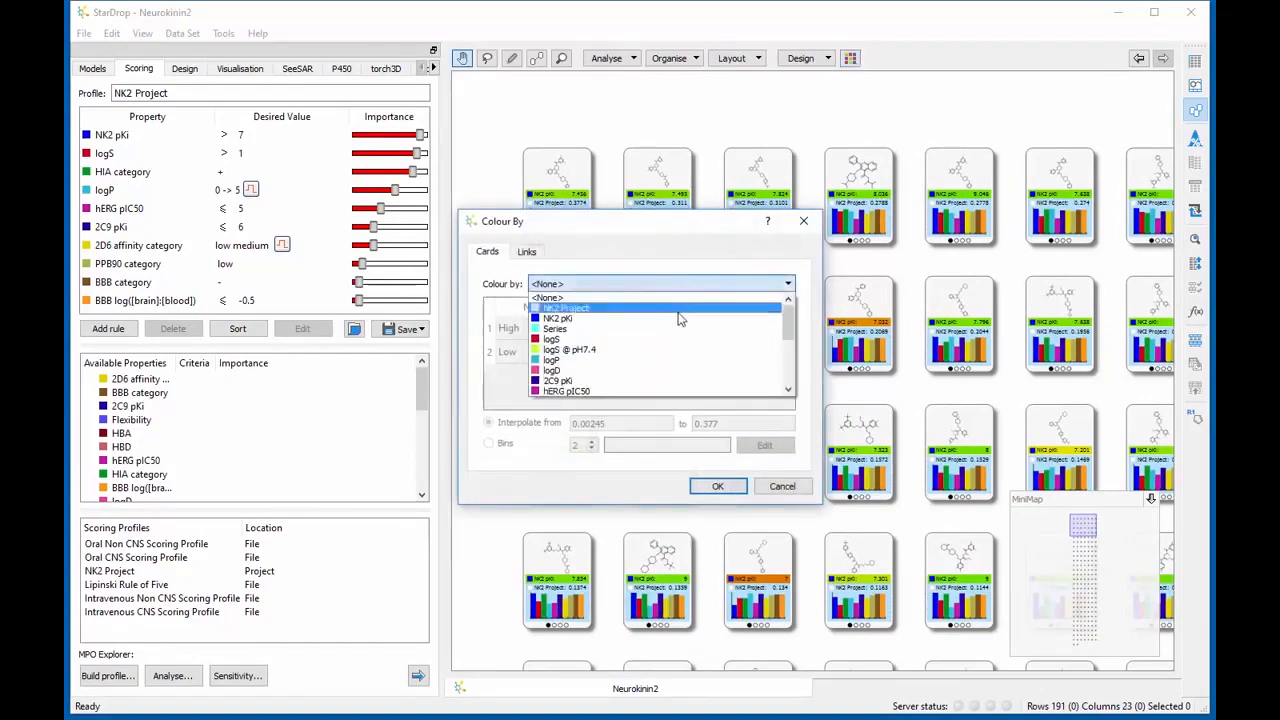
click(677, 318)
click(717, 486)
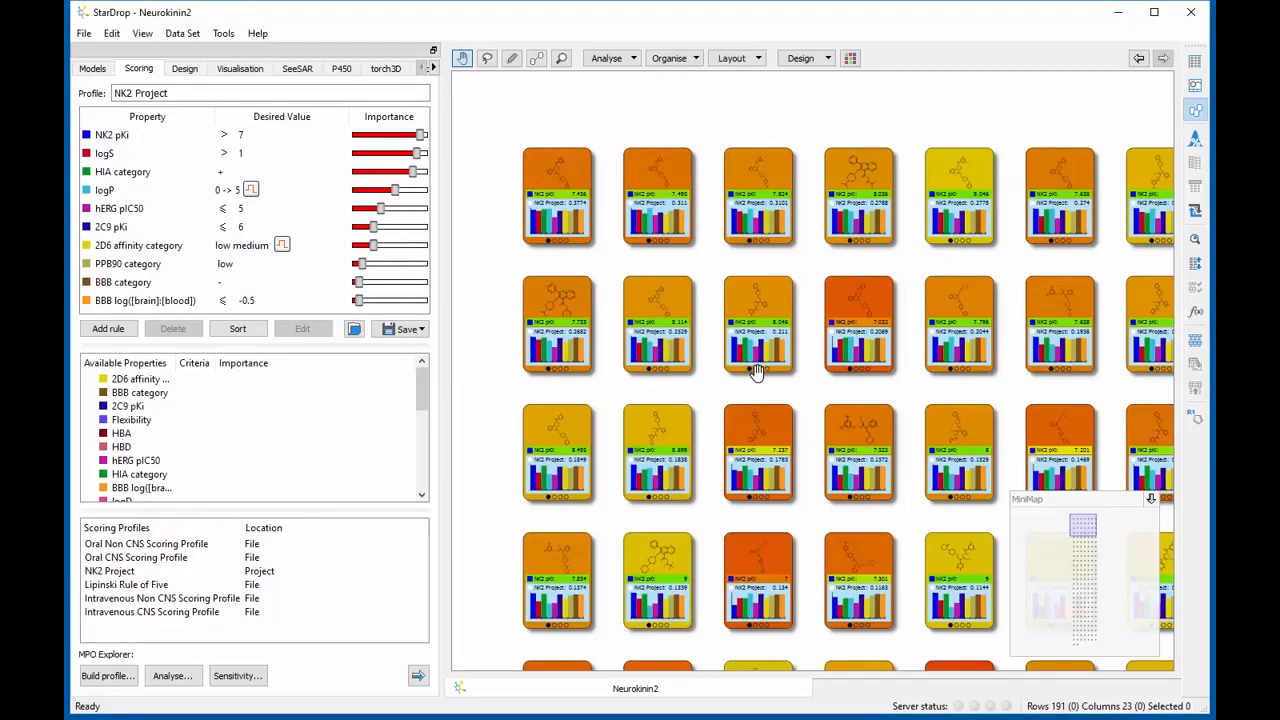
Step: Pull the first card and the yellow fifth card of the top row out of the grid and place them side by side above it
drag(717, 149, 680, 234)
drag(548, 278, 706, 139)
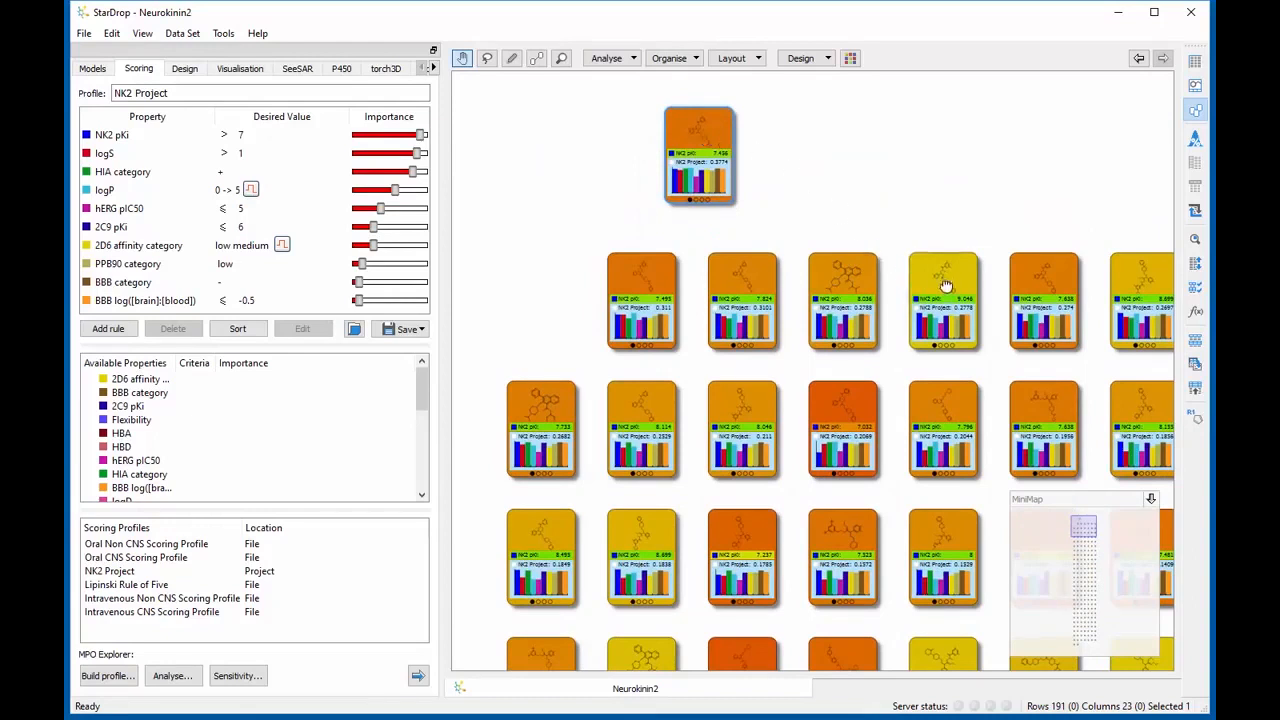
drag(945, 287, 793, 146)
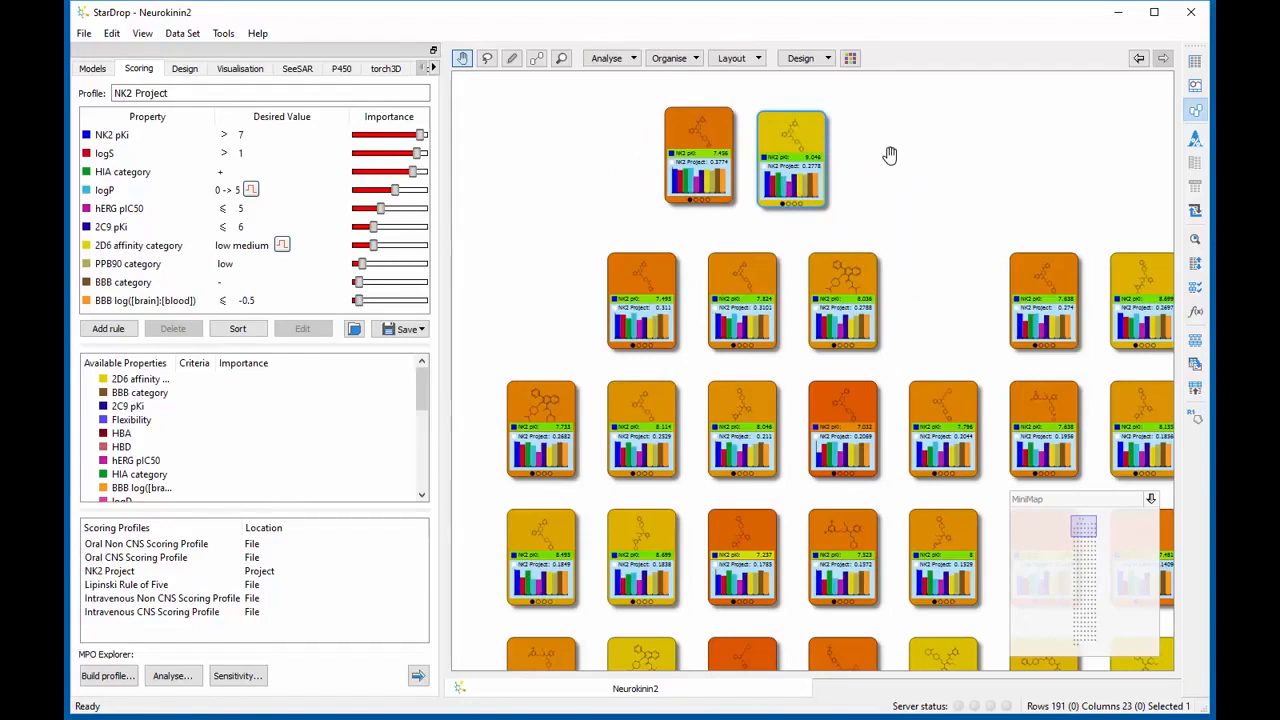
Step: Flip the cards to their second page to compare logP, logS and hERG pIC50 for the two separated compounds
drag(890, 155, 1056, 321)
scroll(906, 334, up, 3)
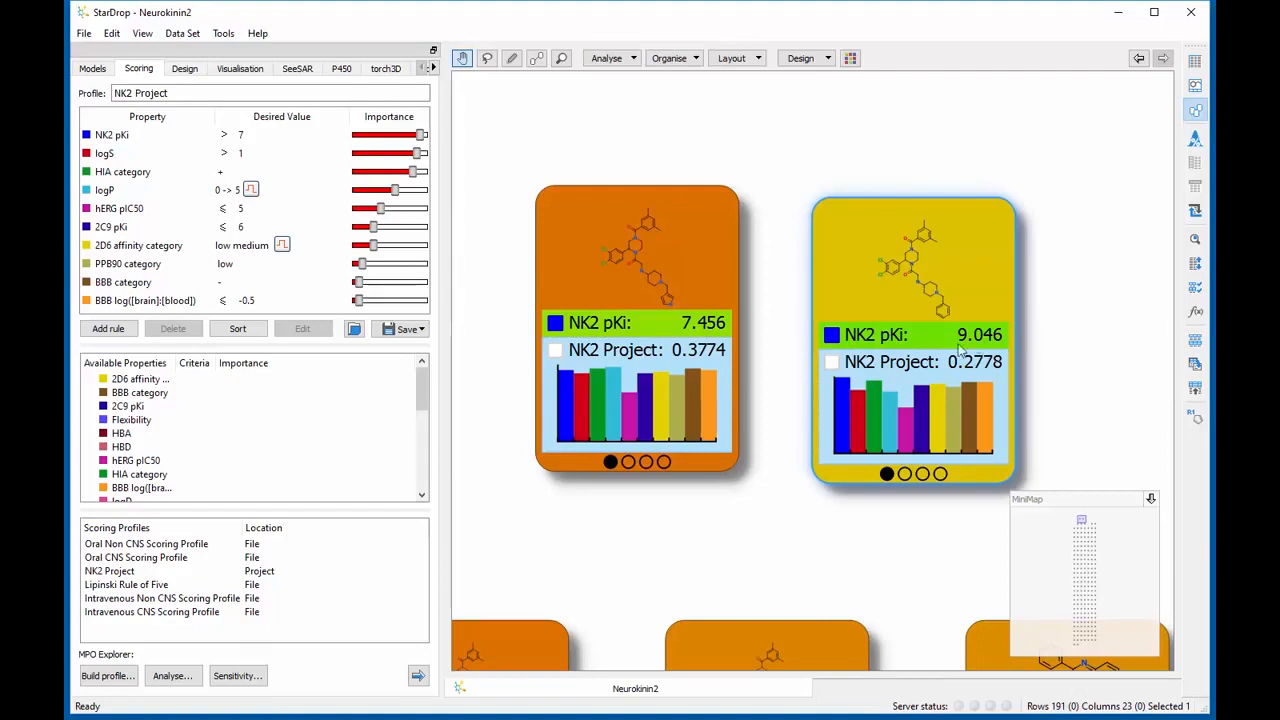
click(628, 462)
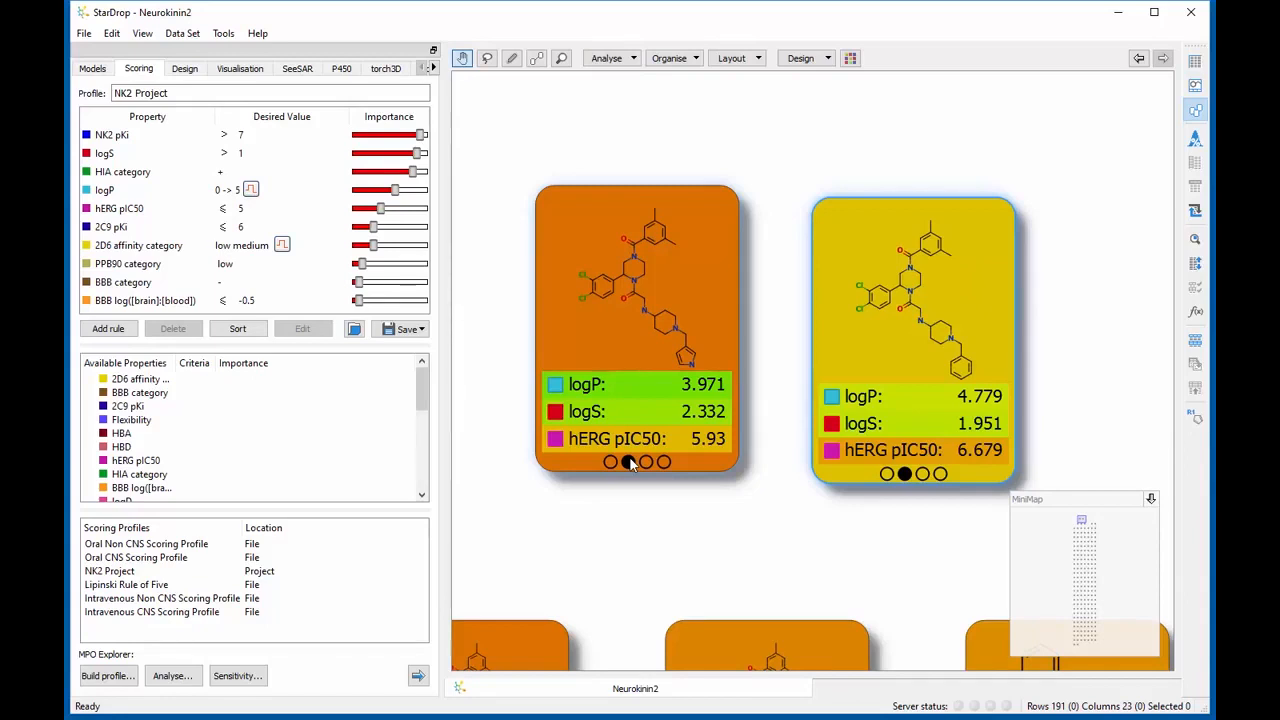
Step: Flip the cards back to their first page and cluster the data set by common substructure with a similarity of 0.65
click(611, 462)
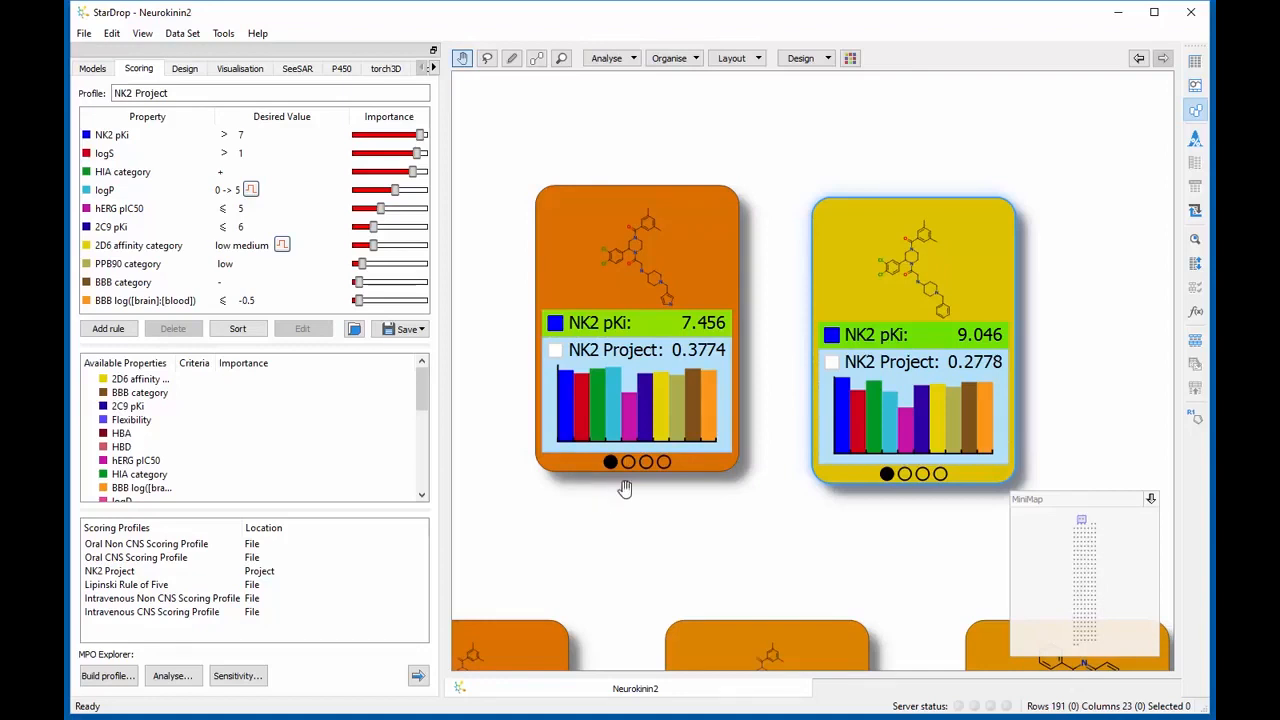
click(633, 60)
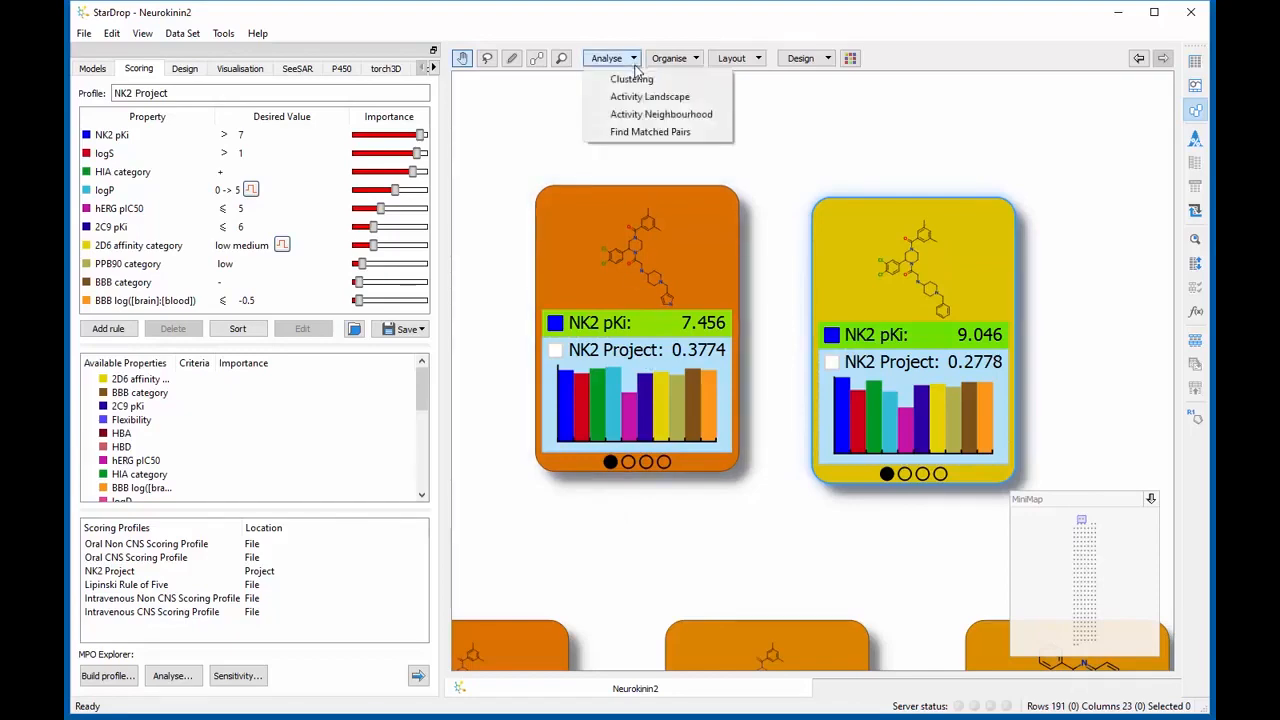
click(632, 79)
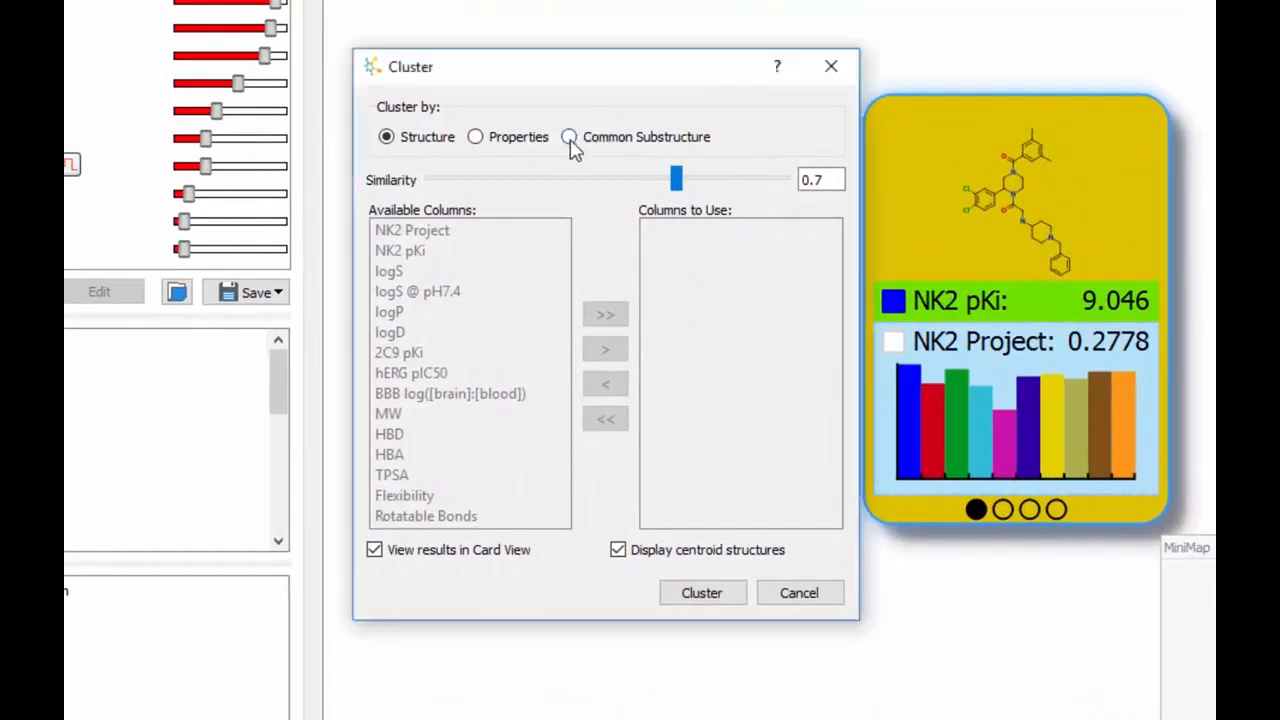
click(569, 136)
key(BackSpace)
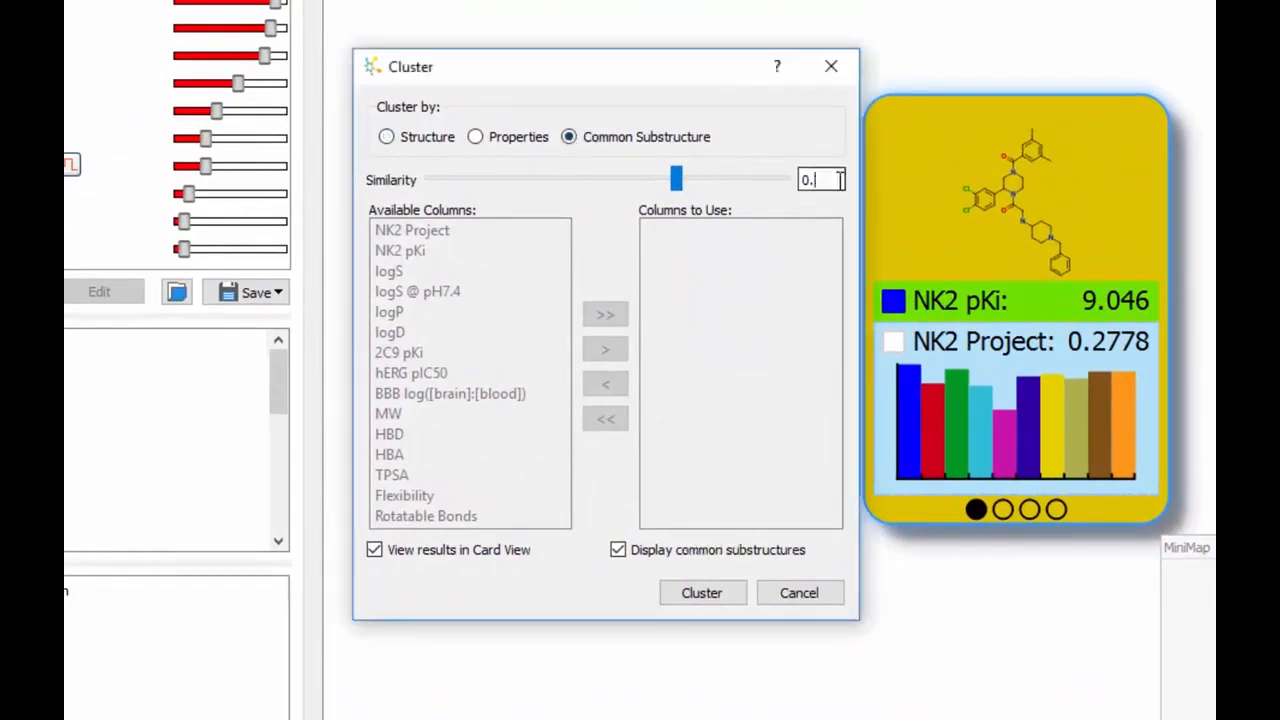
text(65)
click(735, 600)
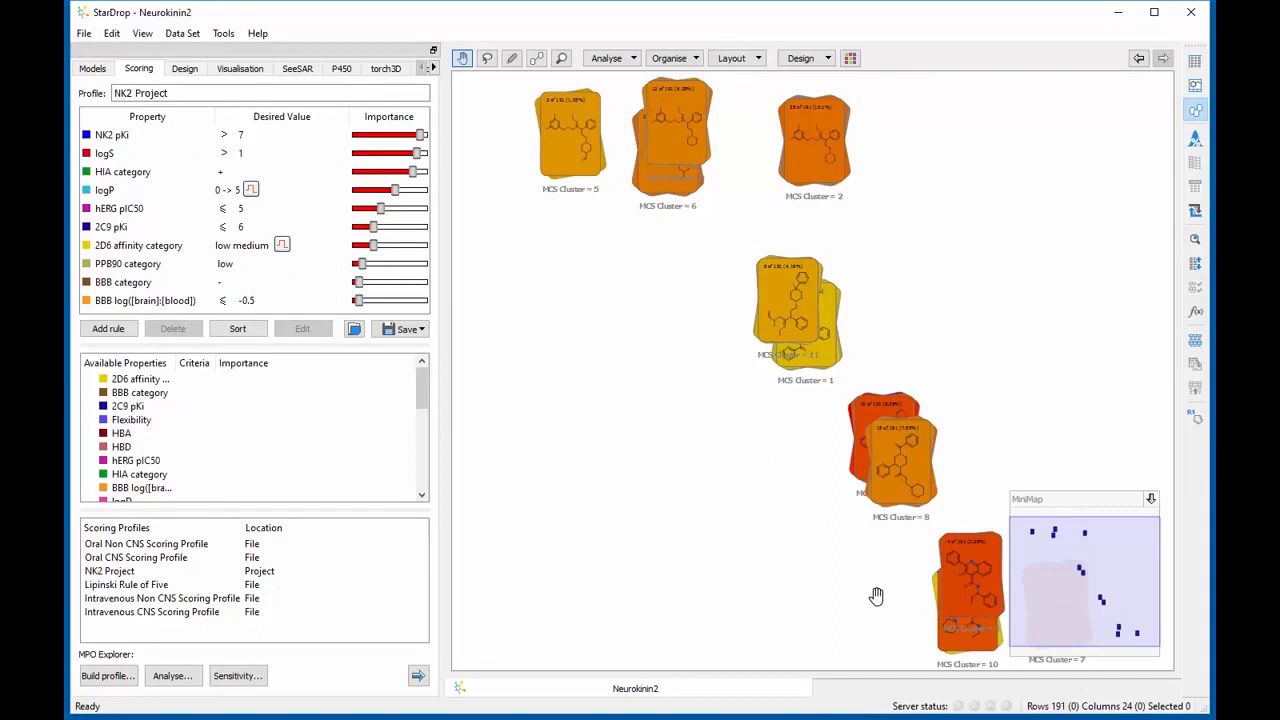
Step: Merge the three quinoline stacks, MCS clusters 4, 7 and 10, into a single stack
drag(876, 596, 663, 446)
scroll(766, 453, up, 3)
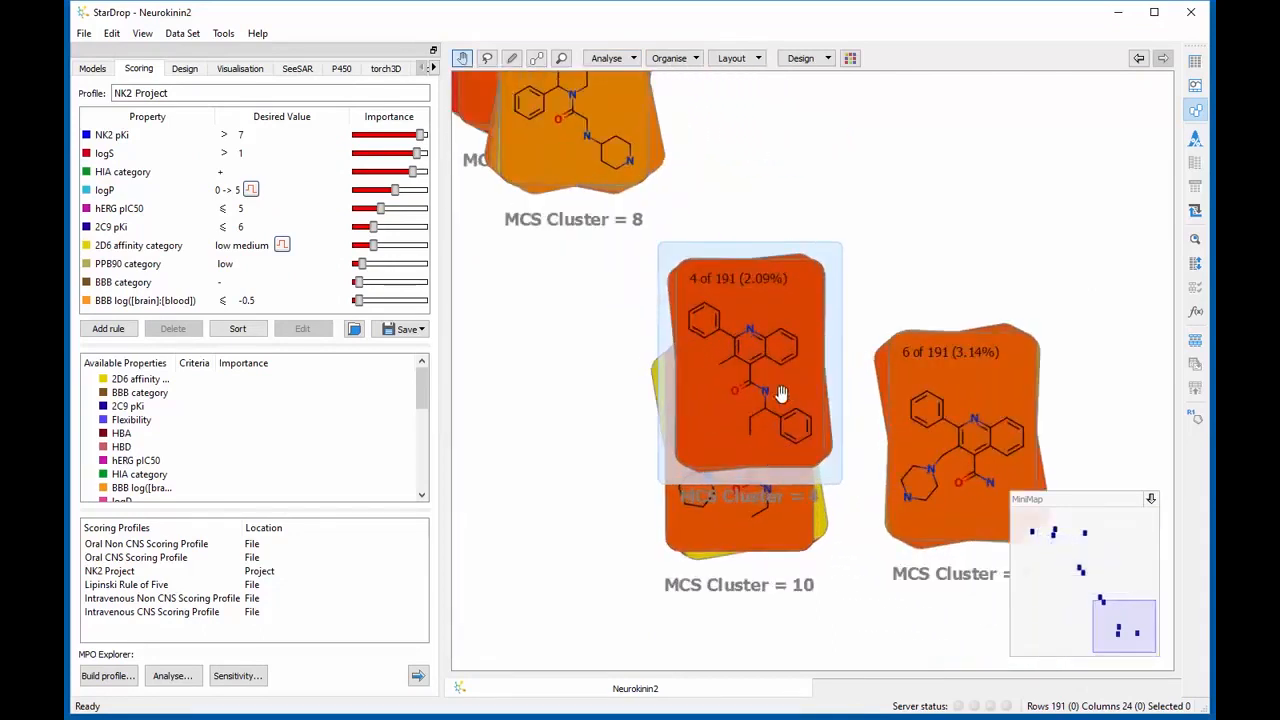
drag(781, 393, 851, 237)
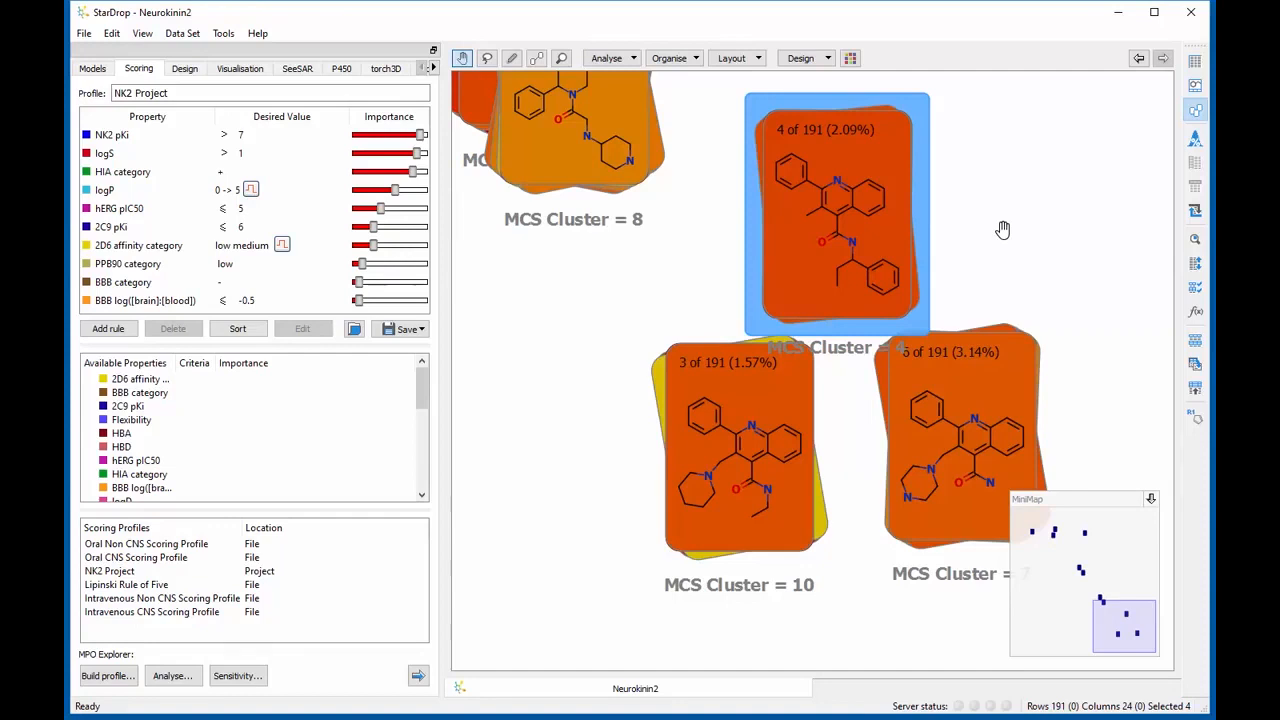
drag(990, 395, 870, 212)
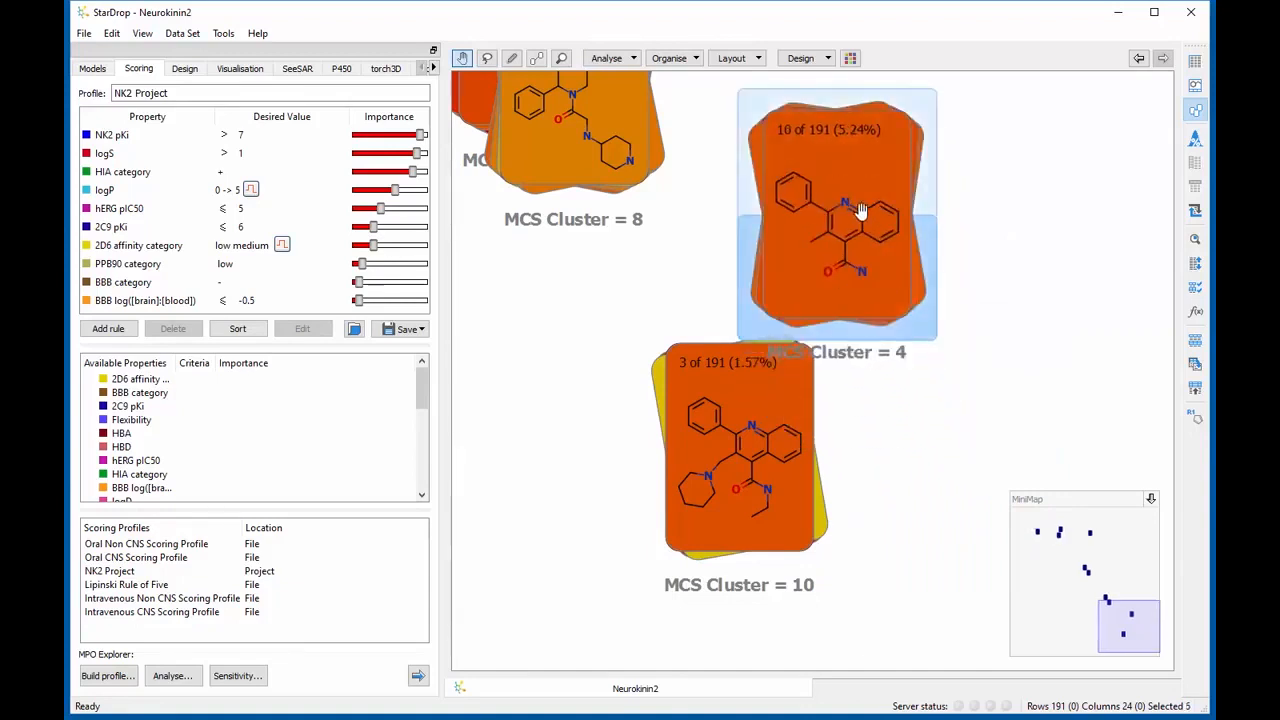
drag(833, 261, 766, 427)
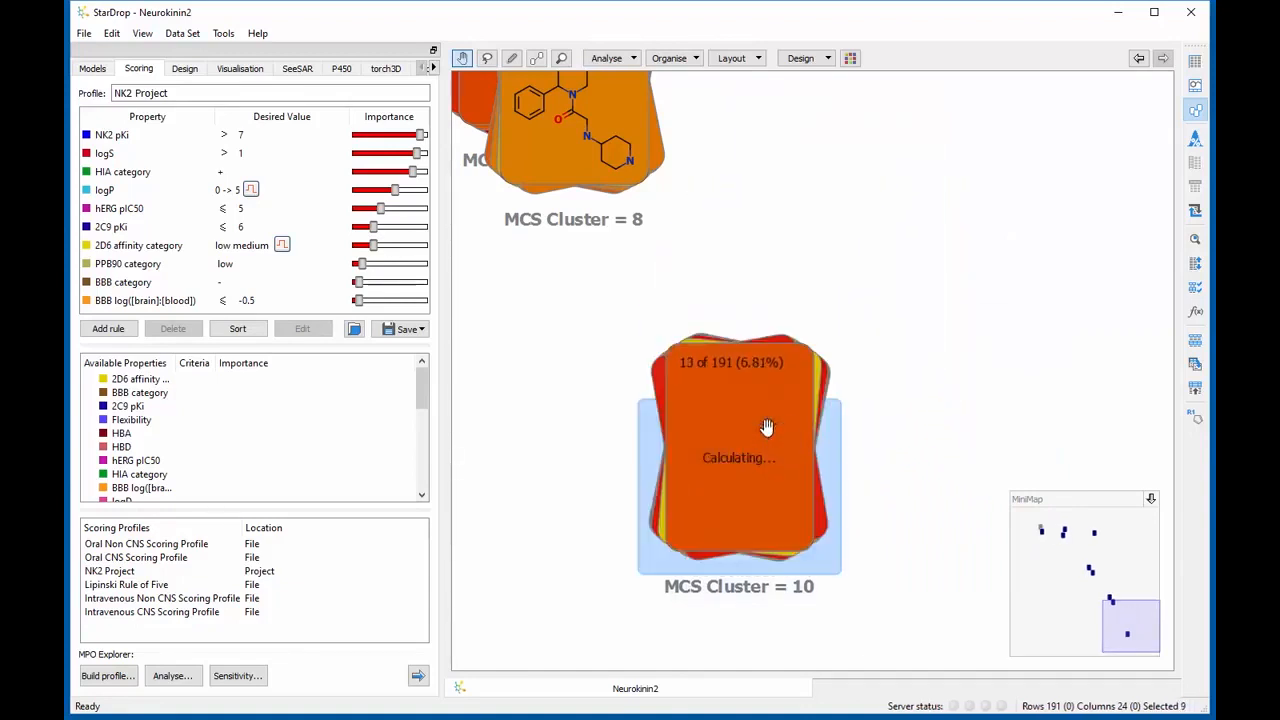
Step: Rename the merged cluster stack as Quinoline
double_click(741, 587)
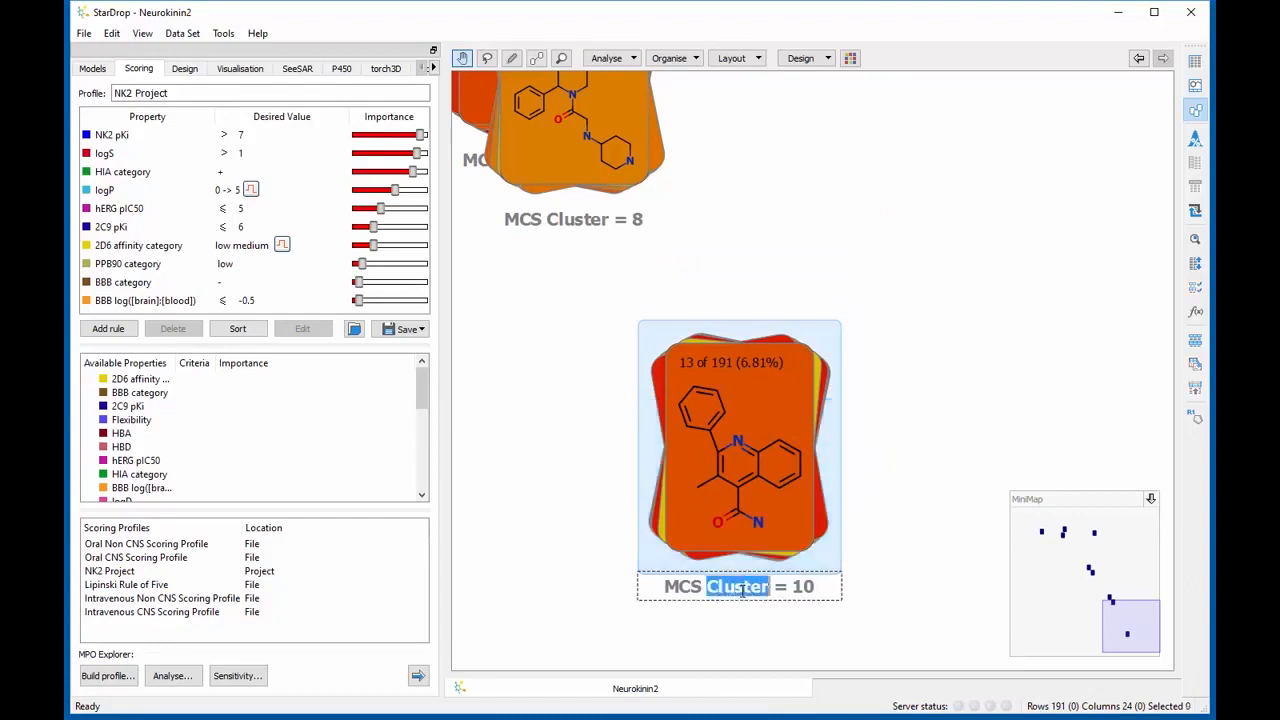
key(ctrl+a)
text(Guinoline)
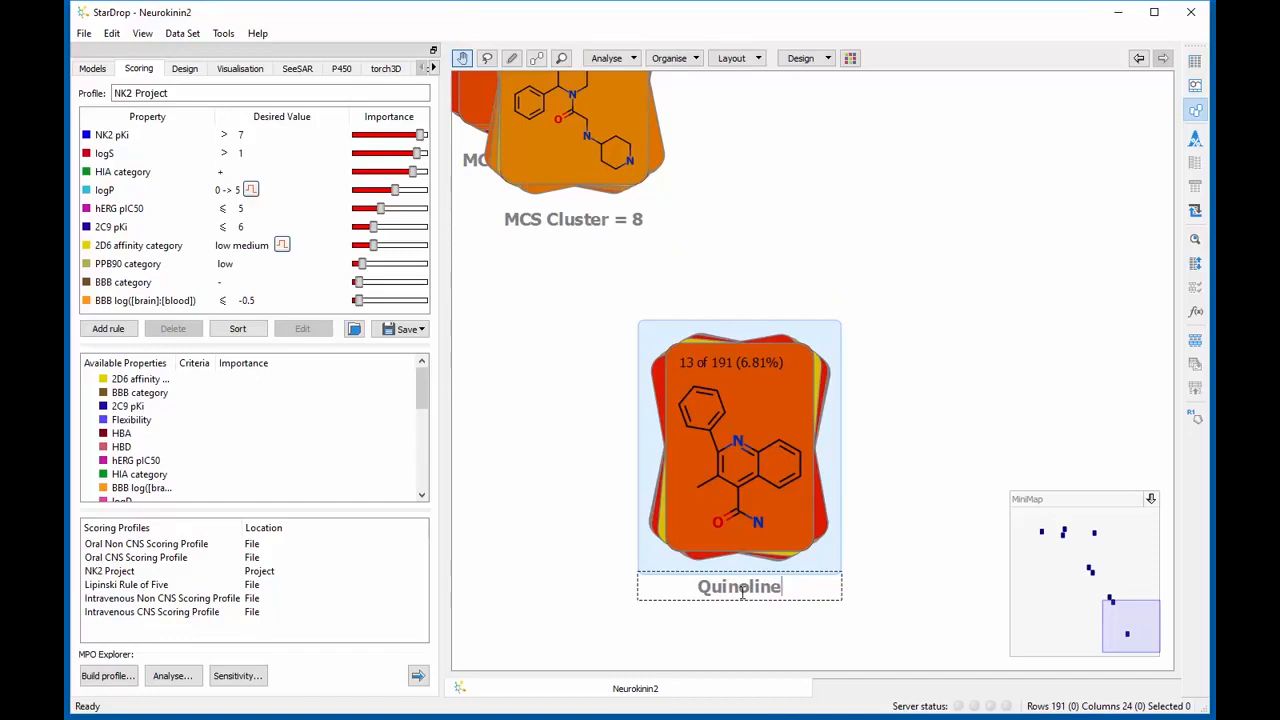
click(741, 605)
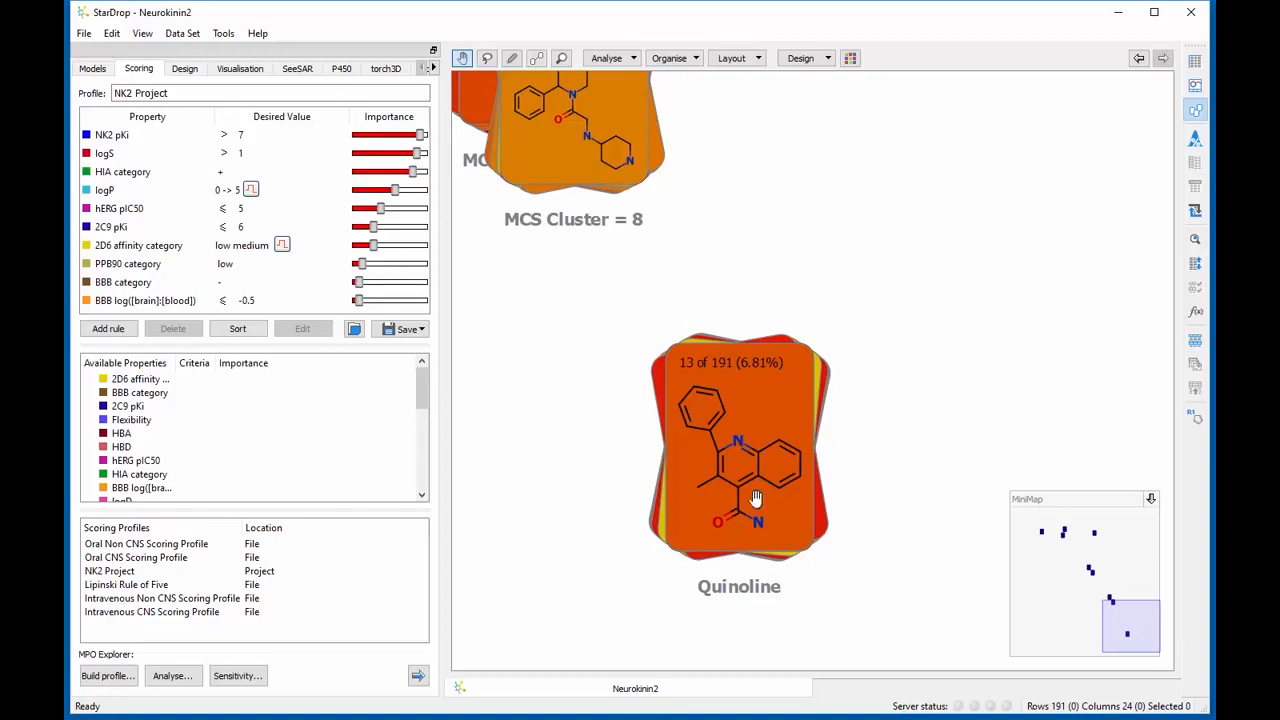
Step: Stack the cards by the Series property
click(695, 62)
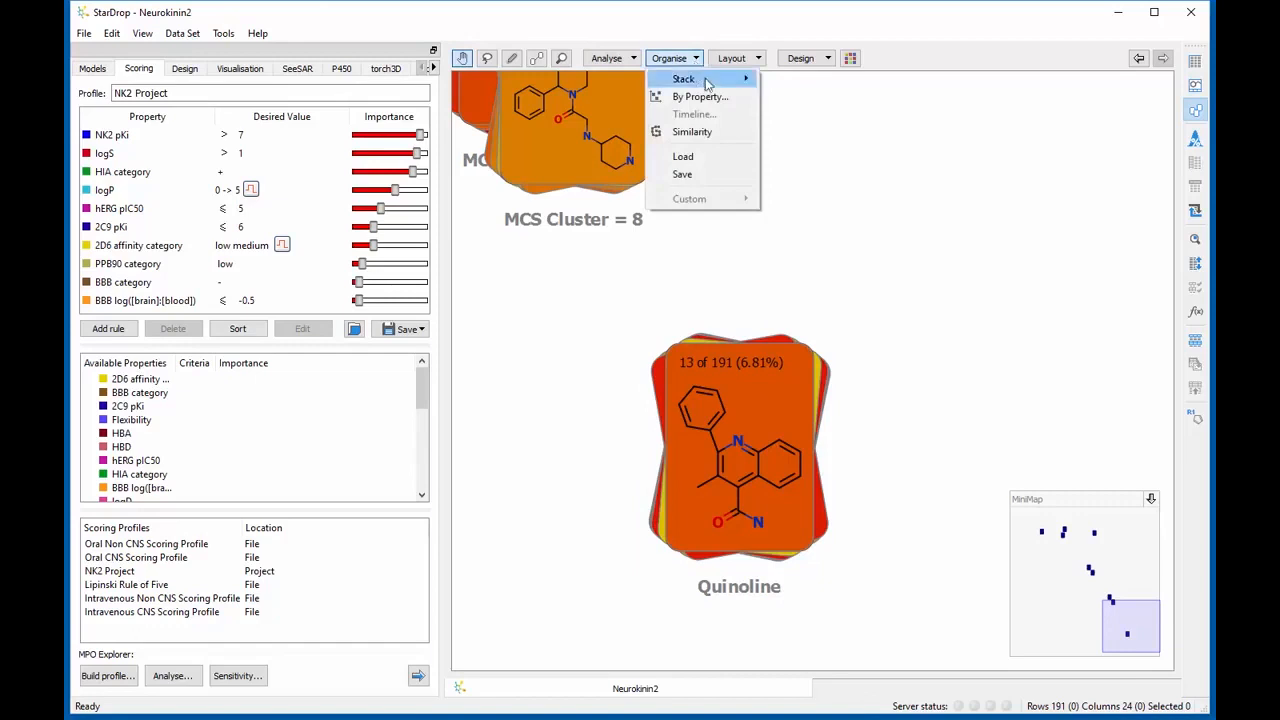
mouse_move(690, 79)
click(800, 81)
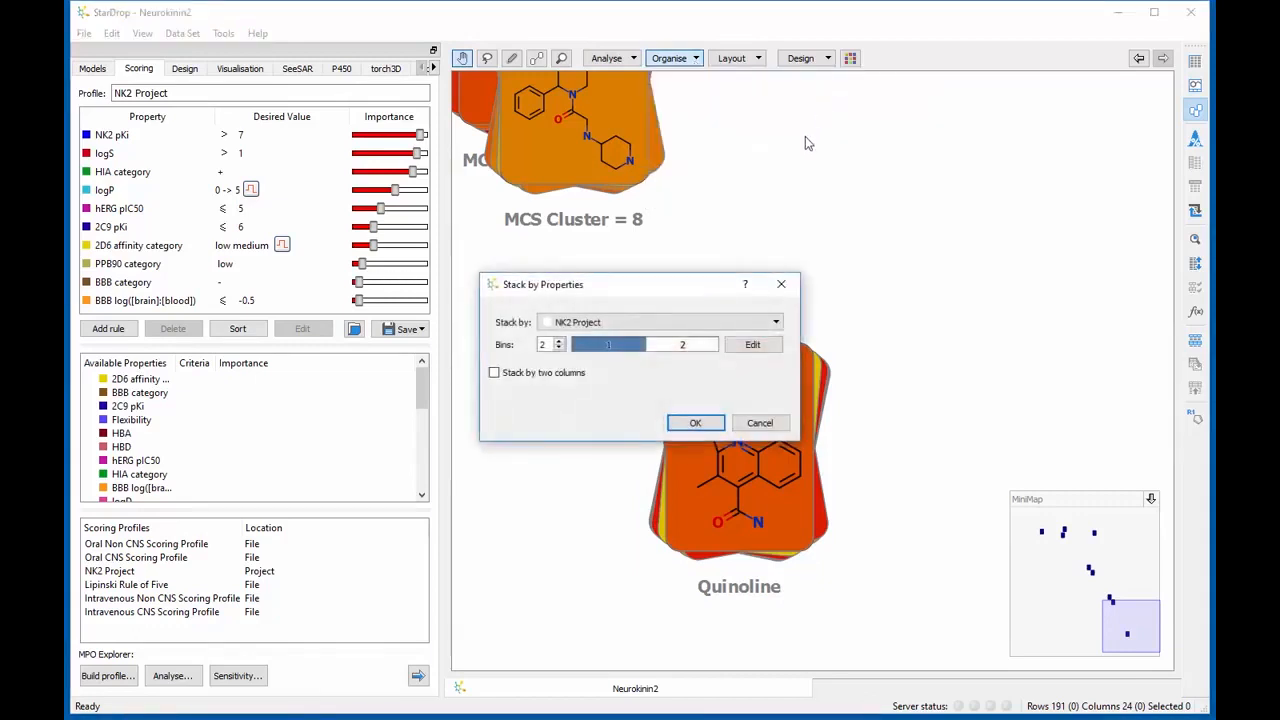
click(776, 323)
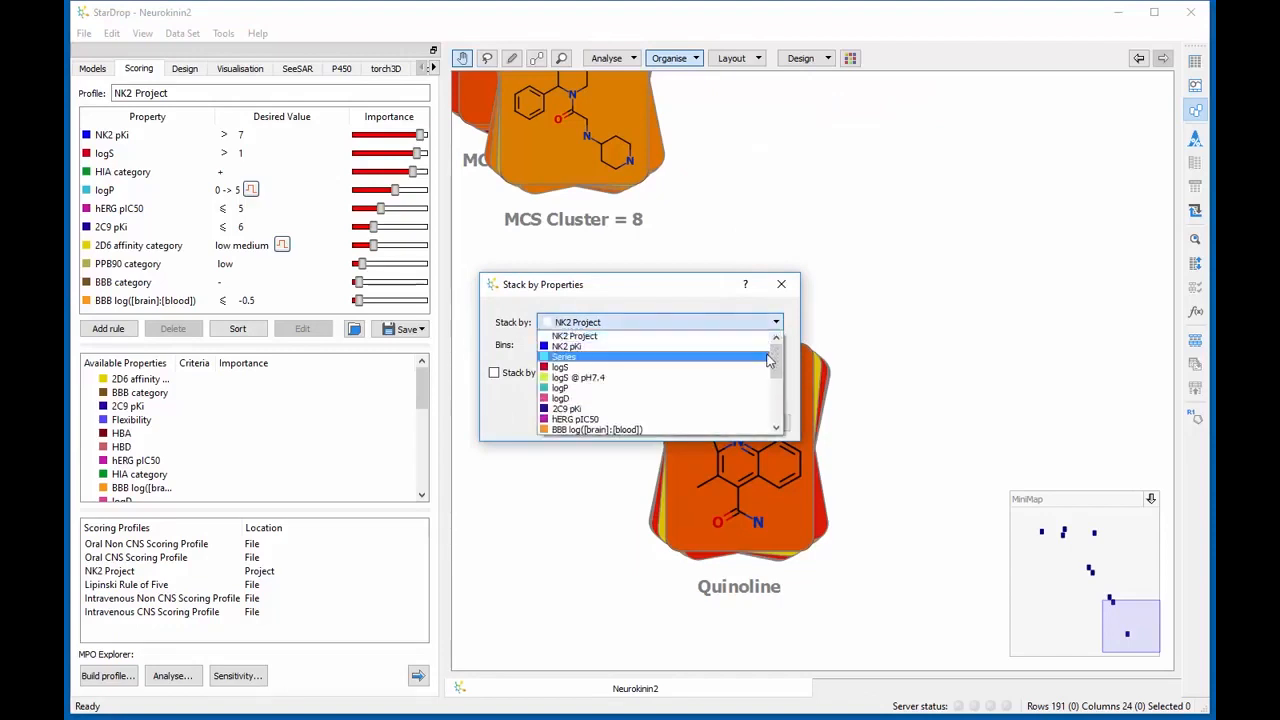
click(765, 357)
click(695, 423)
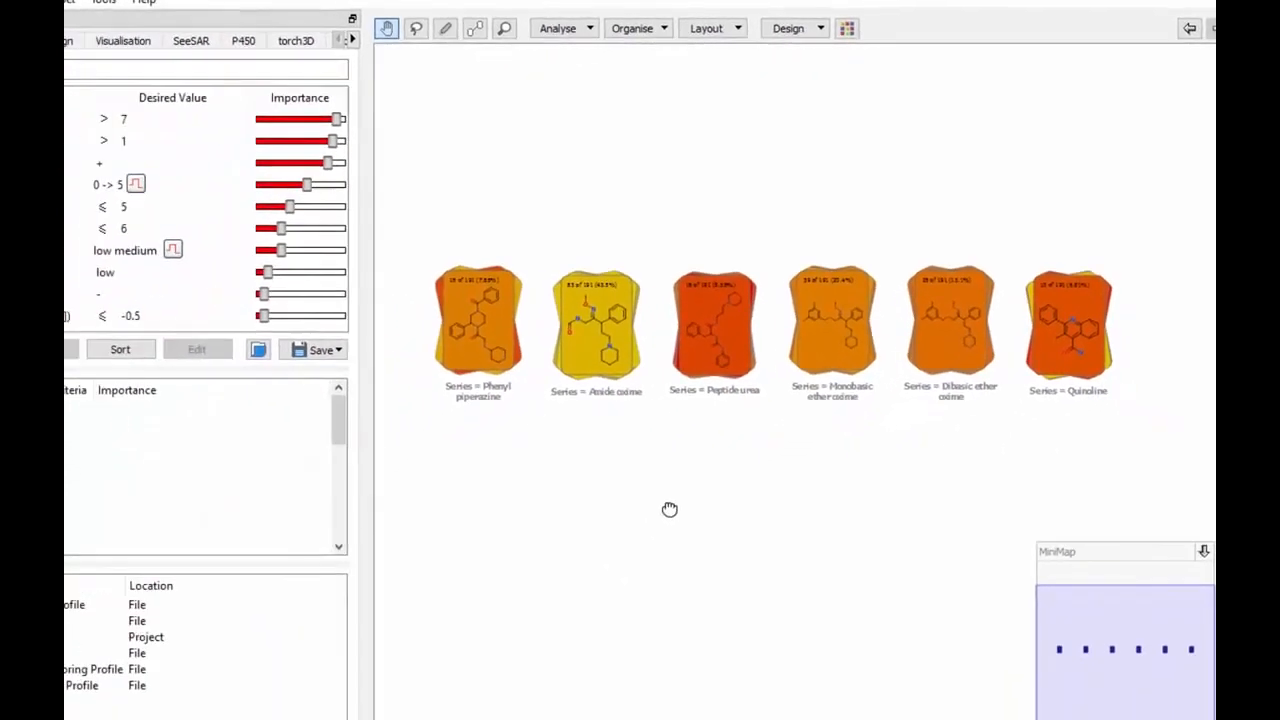
Step: Open the custom card design, enlarge the card and add logS above NK2 pKi
click(824, 30)
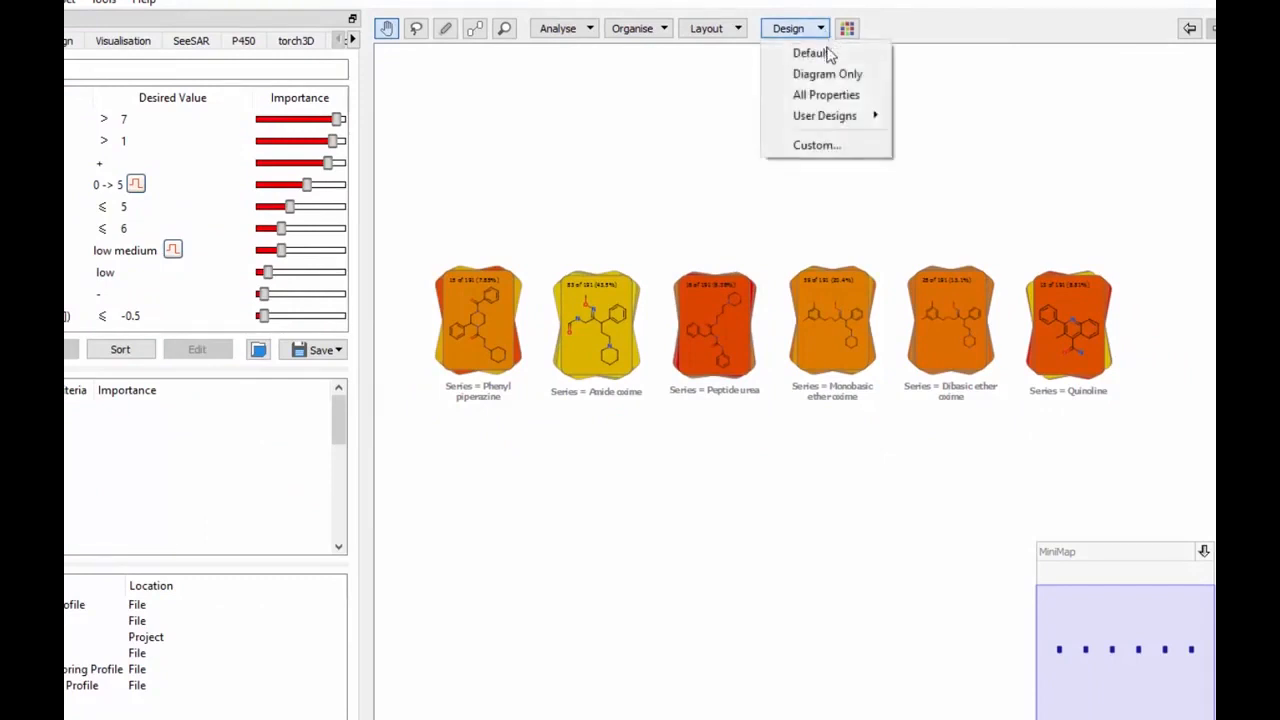
click(843, 150)
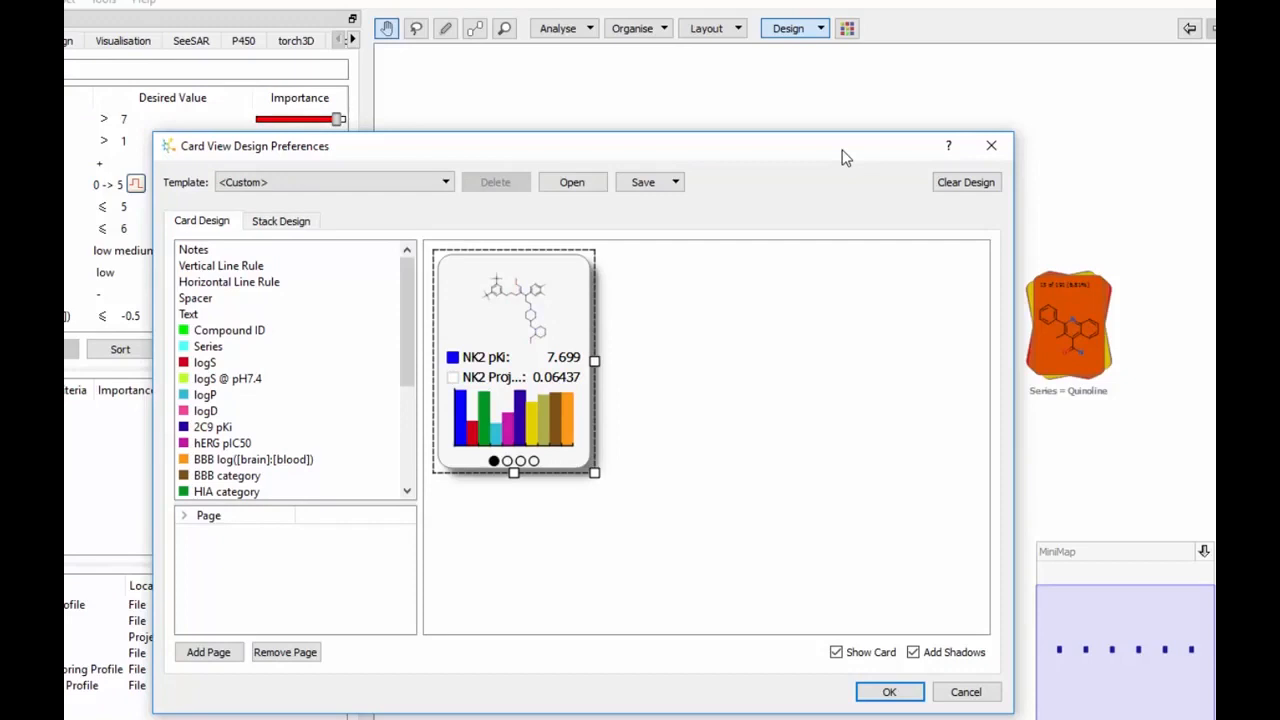
drag(594, 472, 621, 540)
drag(230, 364, 540, 402)
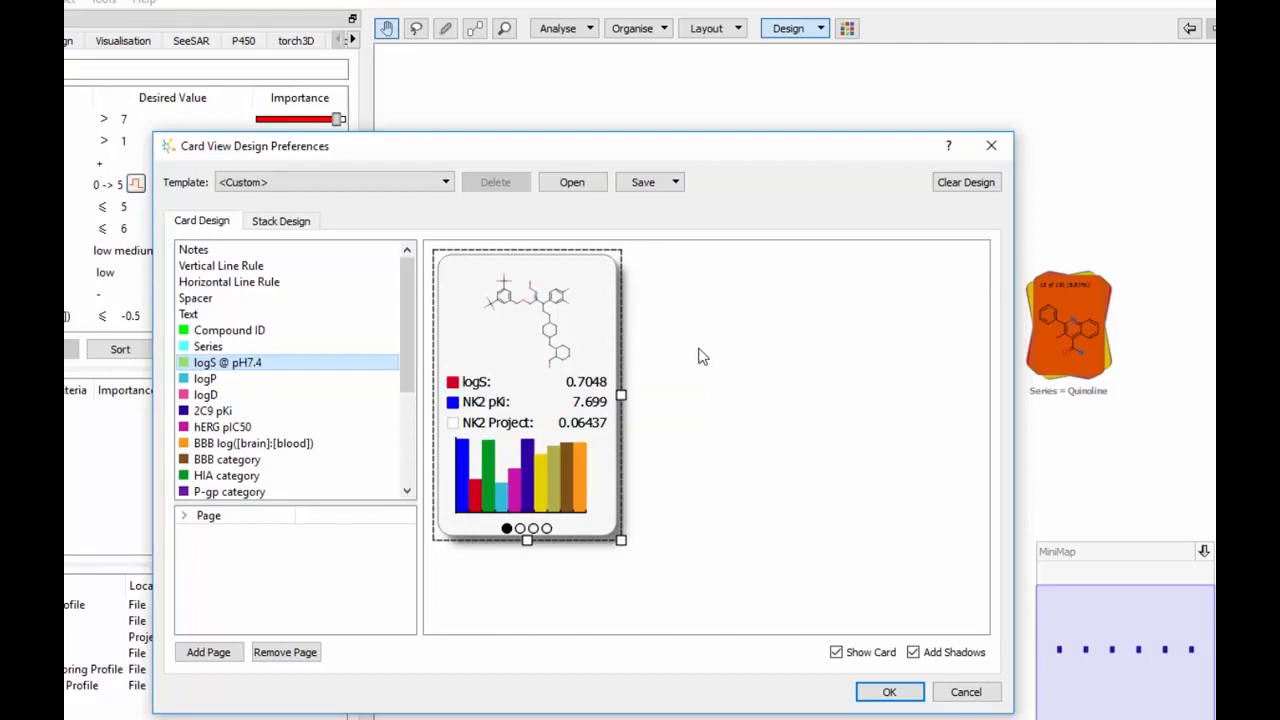
Step: Apply the NK2 card template to the card and stack design
click(442, 186)
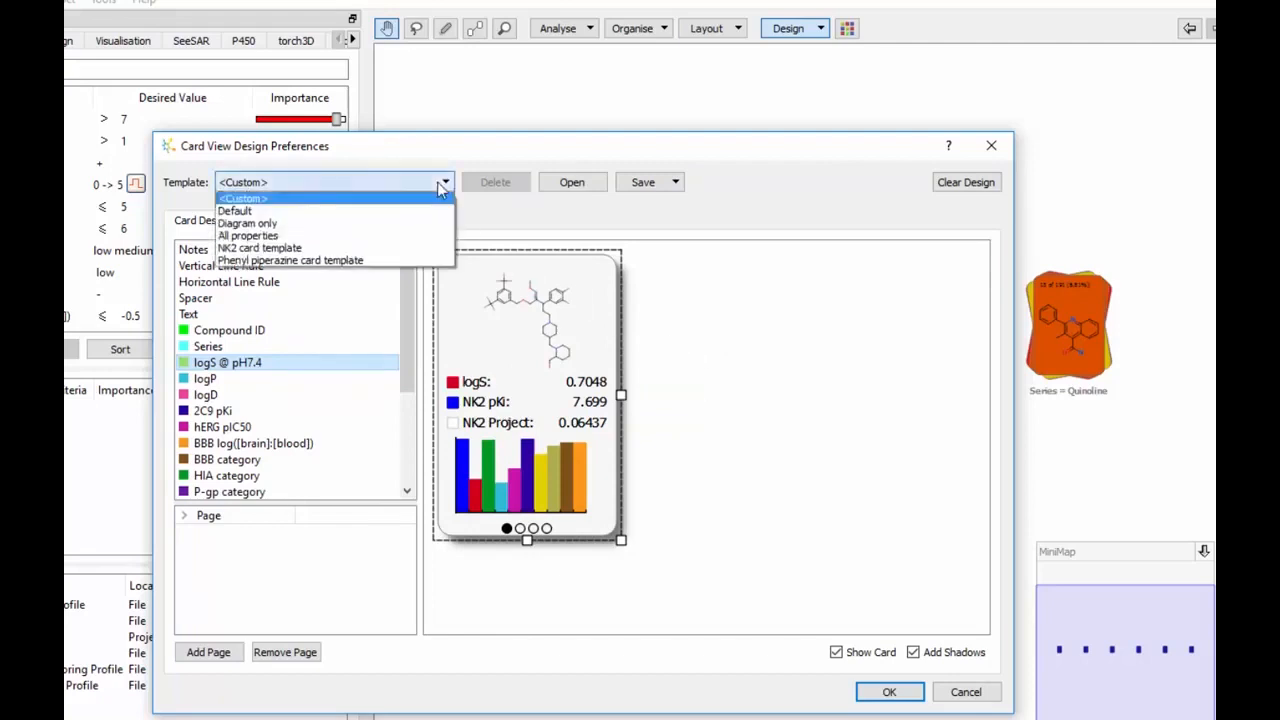
click(425, 248)
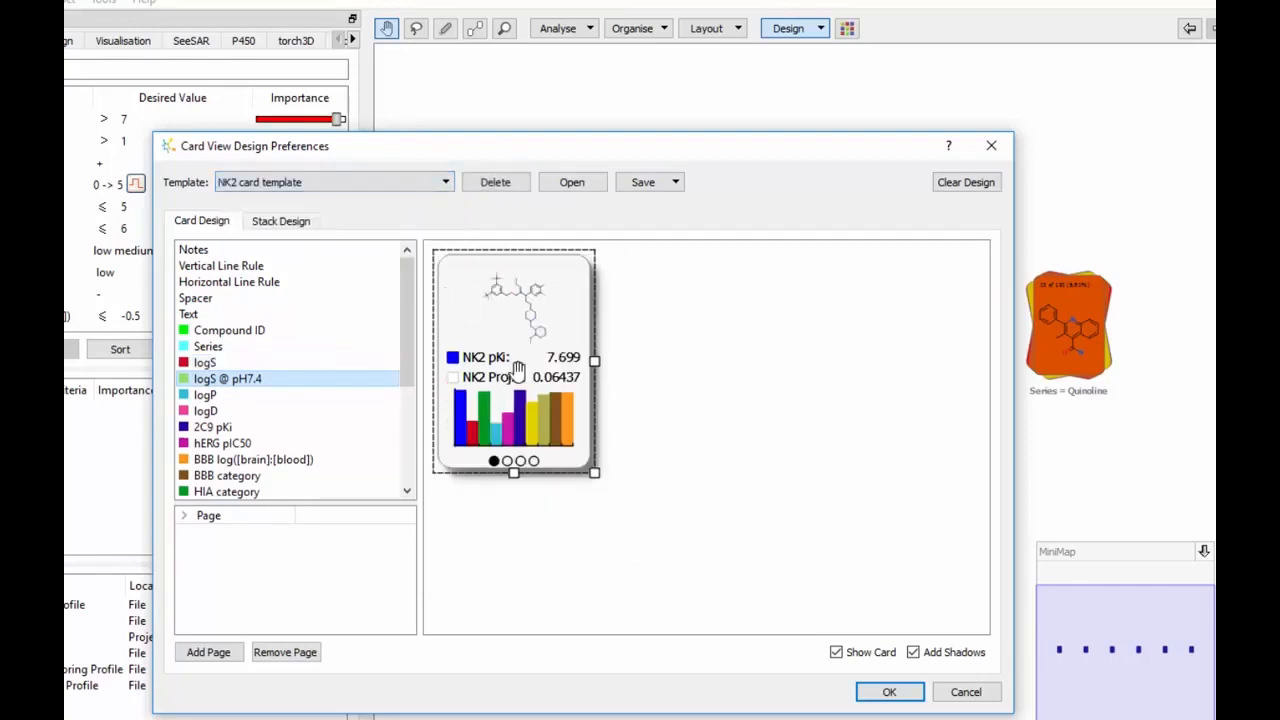
click(889, 692)
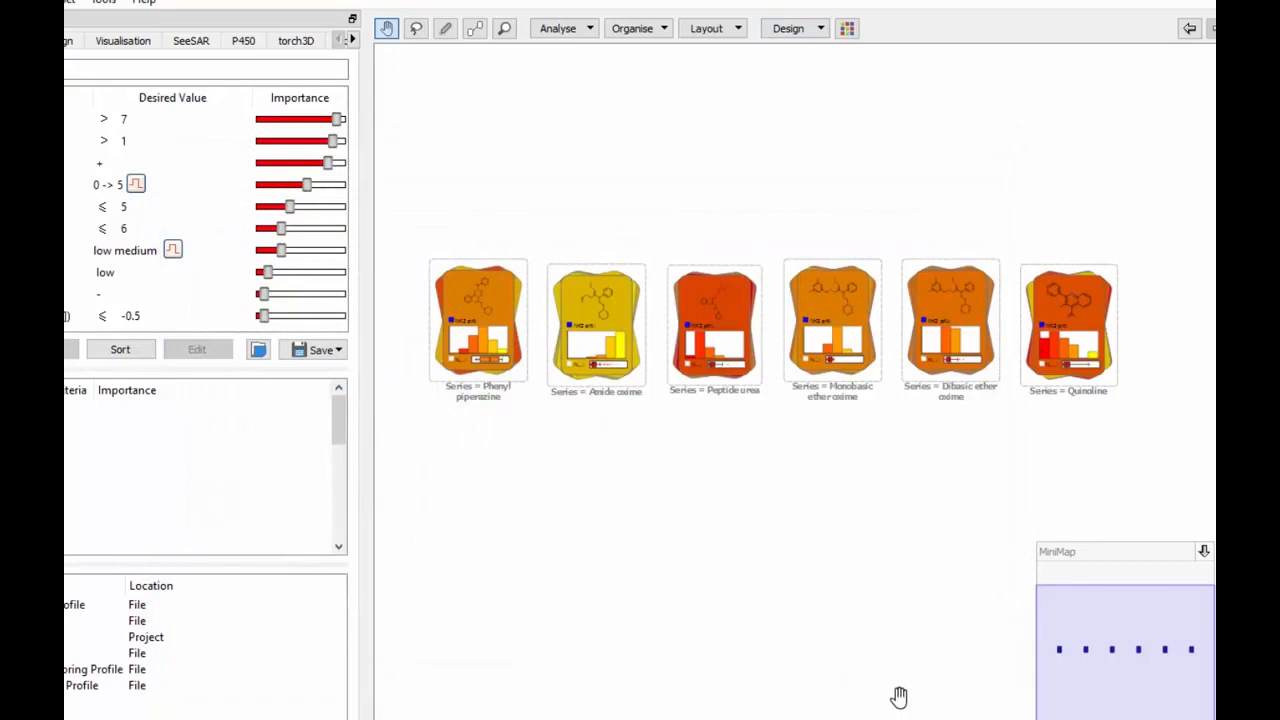
scroll(677, 490, up, 2)
drag(691, 469, 757, 488)
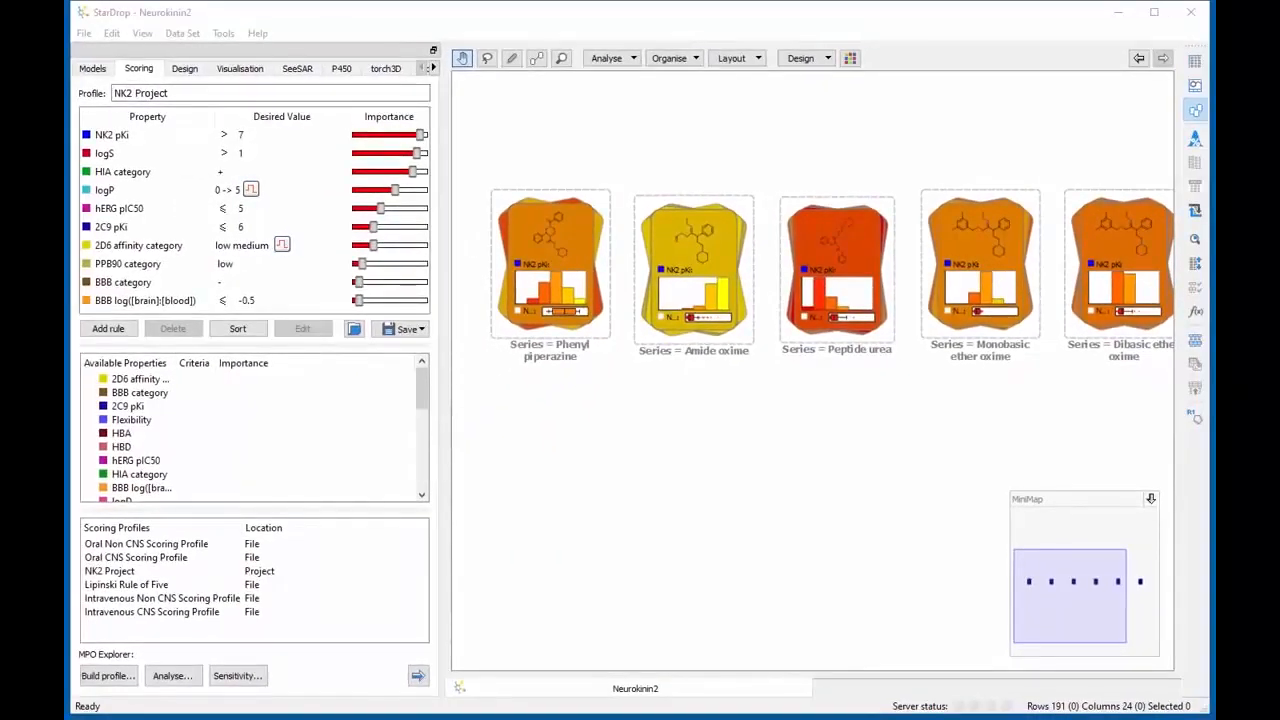
Step: Bring up the detached Neurokinin2 Space plot beside the stacks and colour its points by NK2 Project
key(alt+Tab)
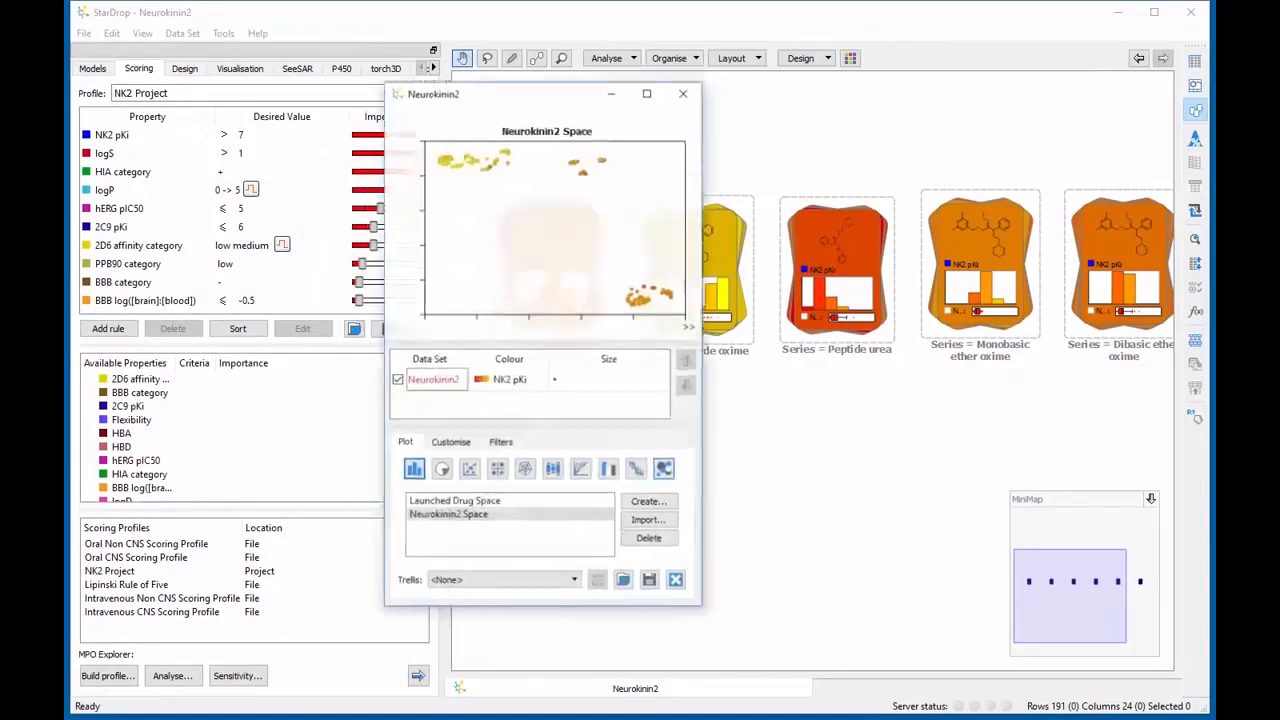
drag(529, 77, 980, 172)
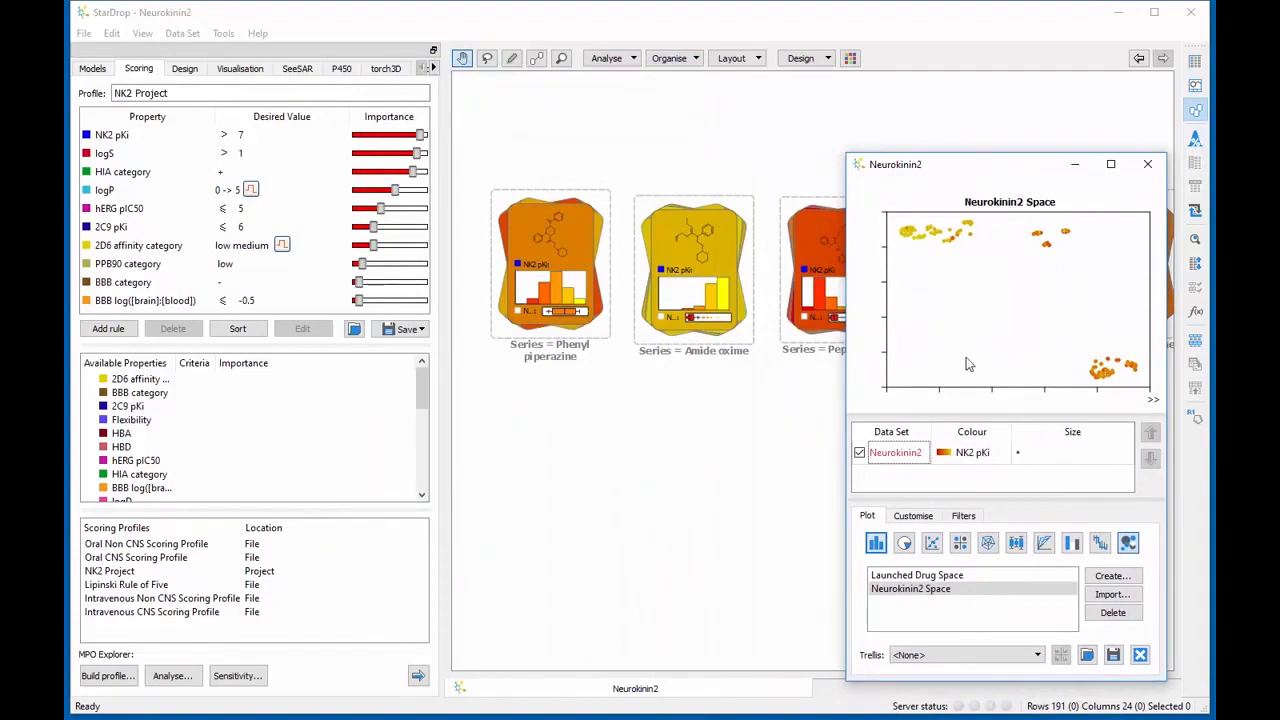
double_click(948, 452)
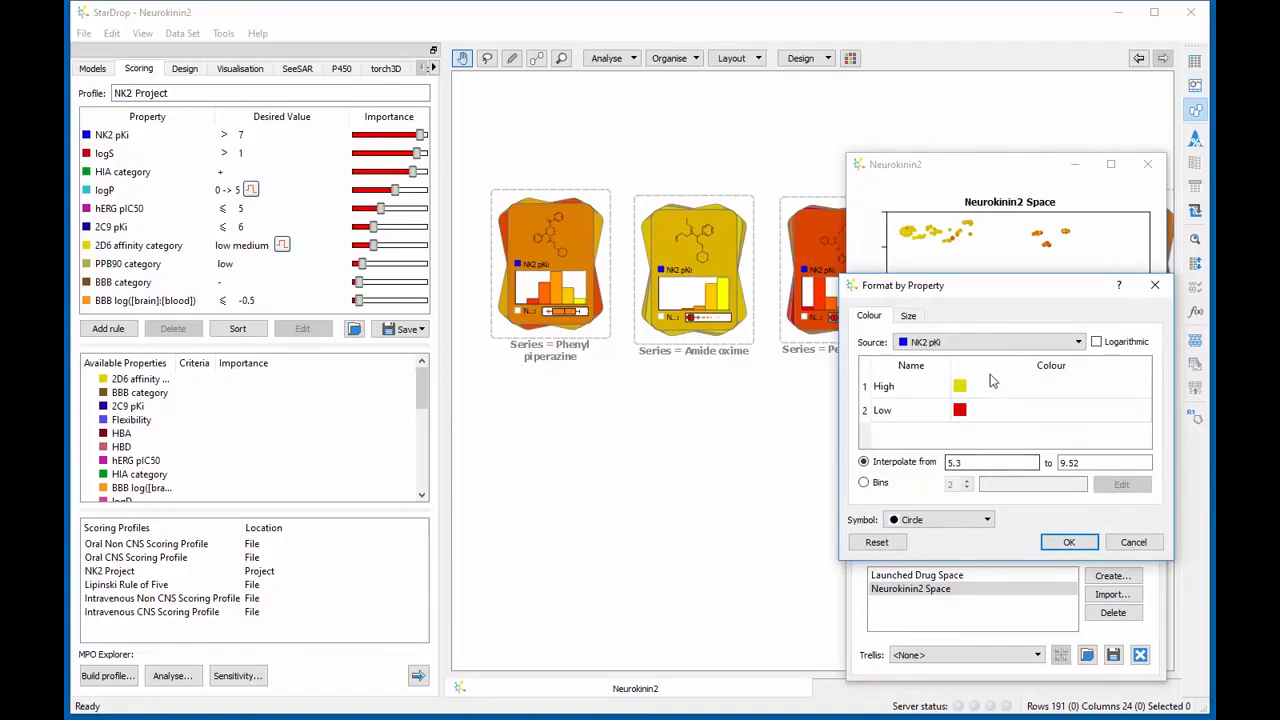
click(990, 342)
click(983, 367)
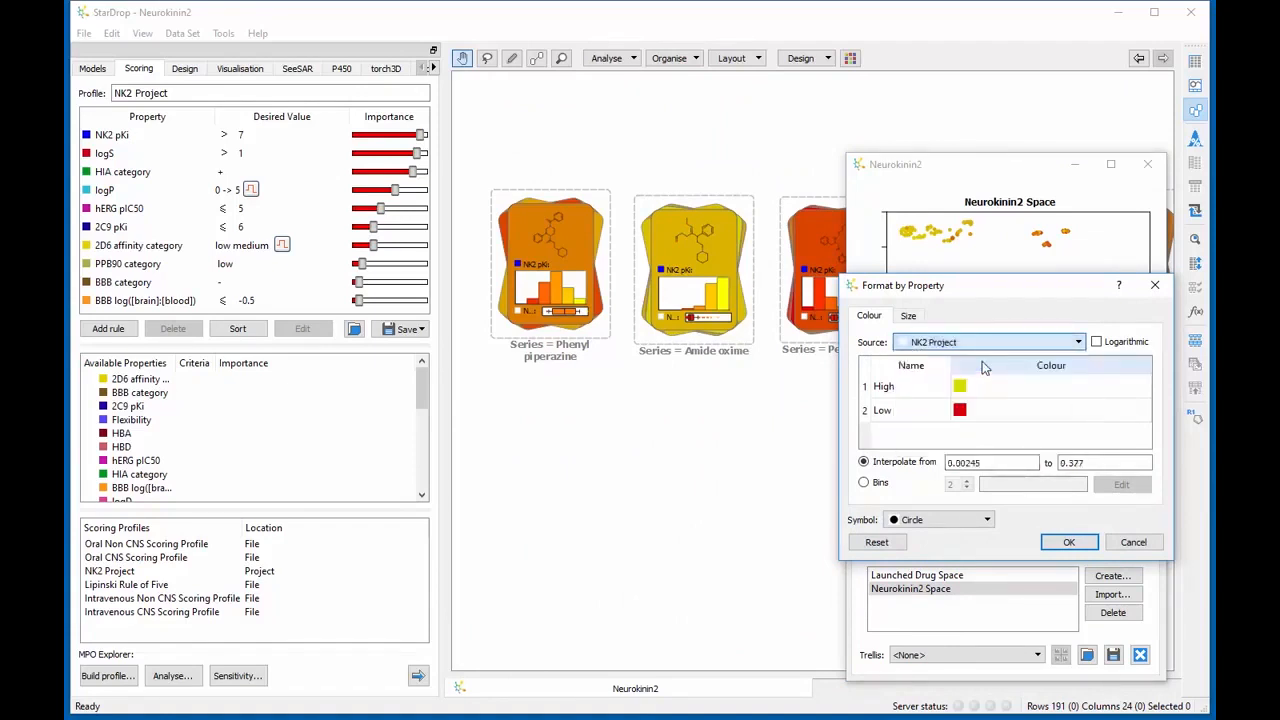
click(1069, 542)
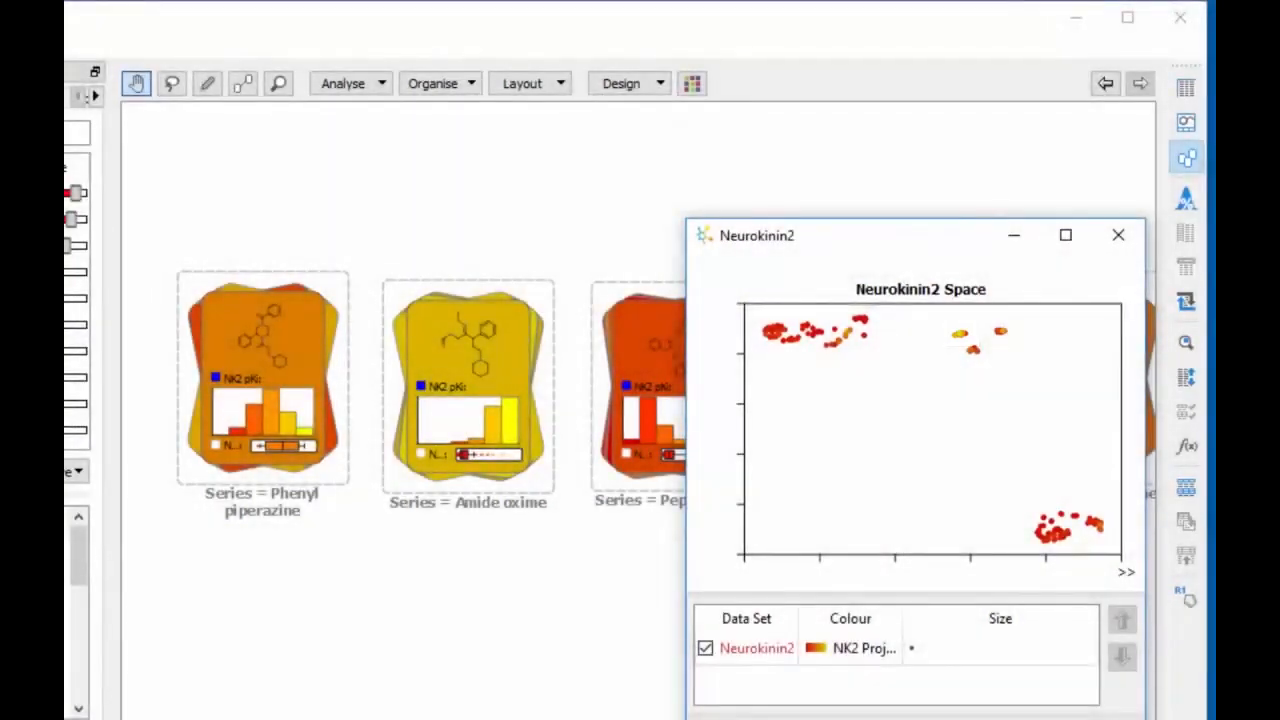
Step: Select the Phenyl piperazine stack and plot the compounds ordered by NK2 Project score with a snake plot in the visualisation area
click(243, 345)
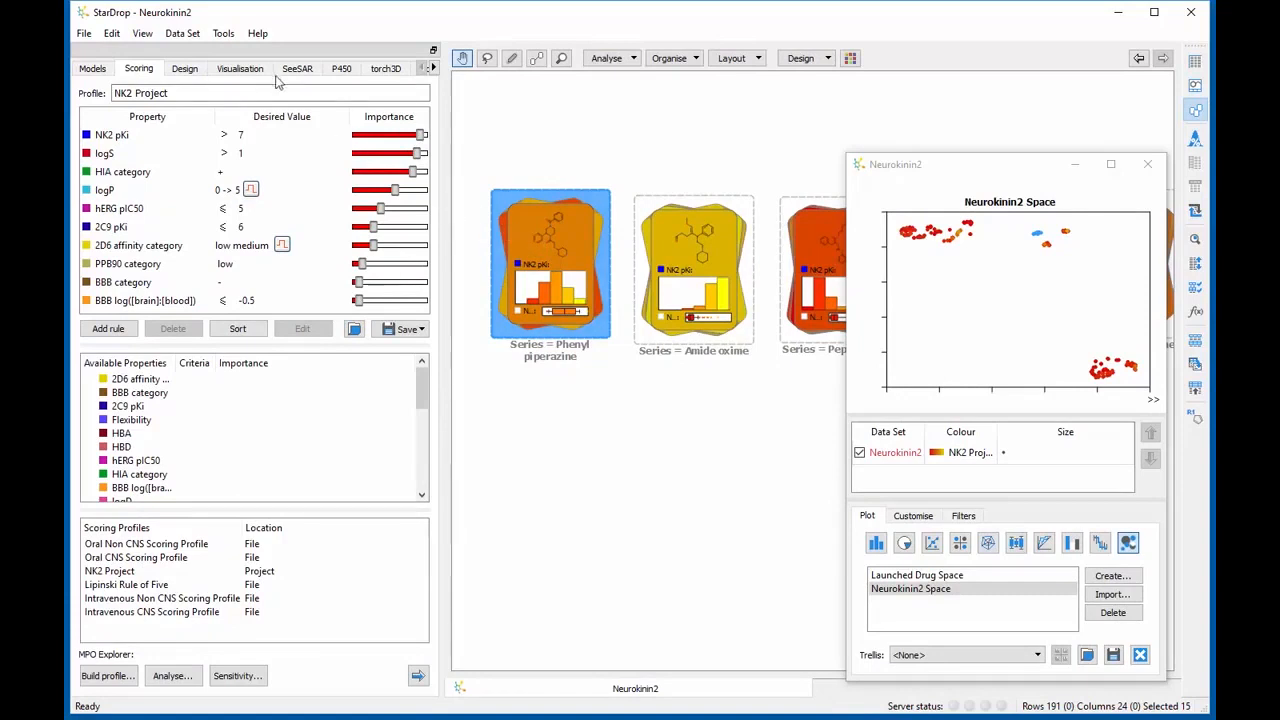
click(265, 72)
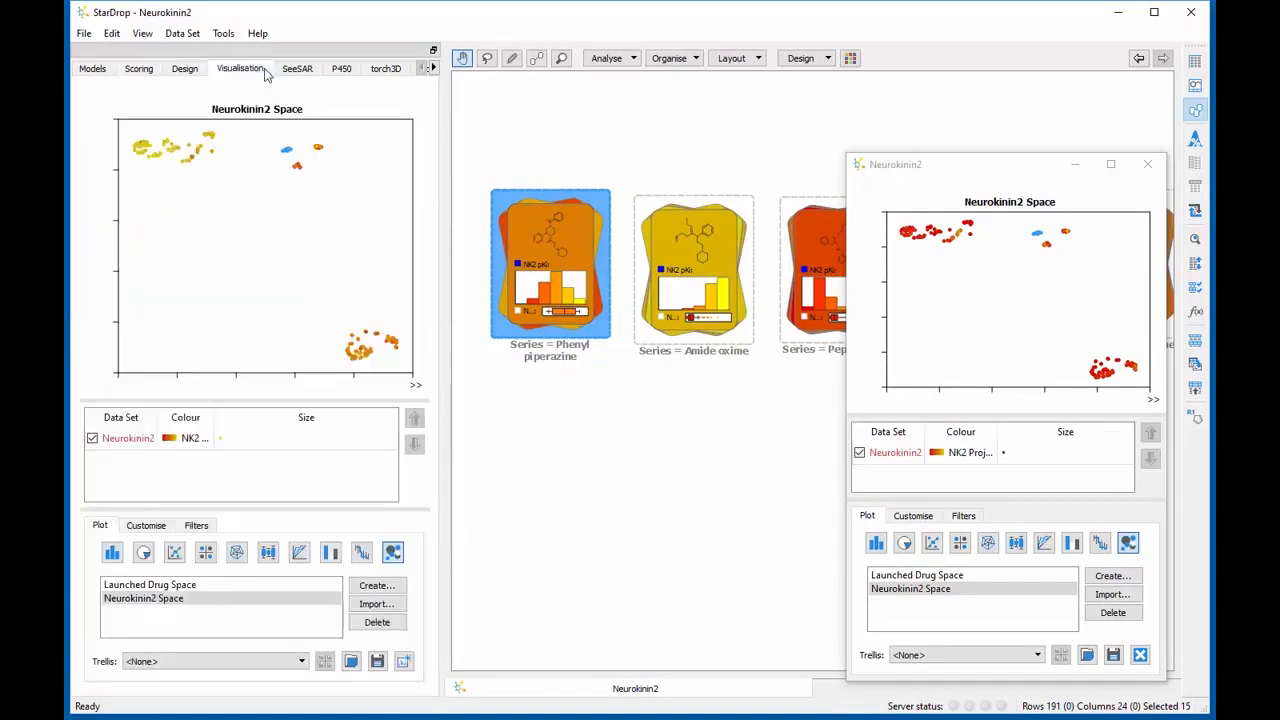
click(364, 555)
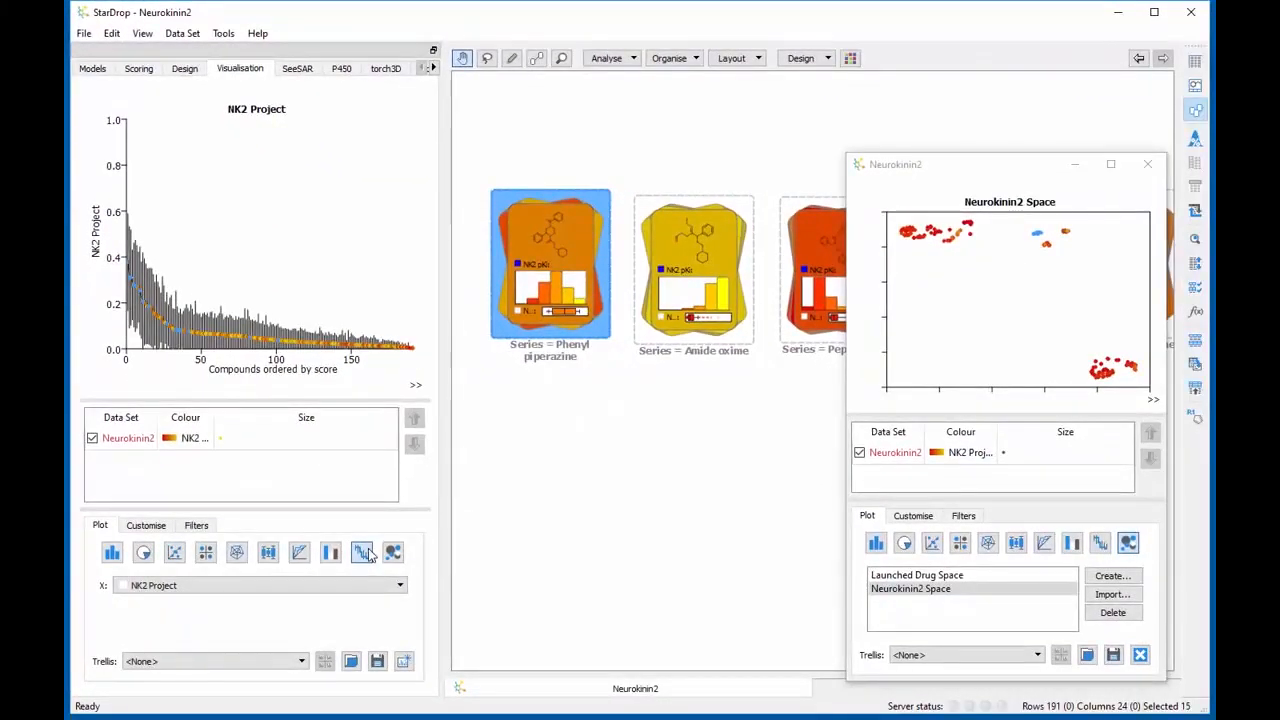
Step: Clear the selection and select the highest-scoring compounds along the steep start of the NK2 Project snake plot
click(182, 318)
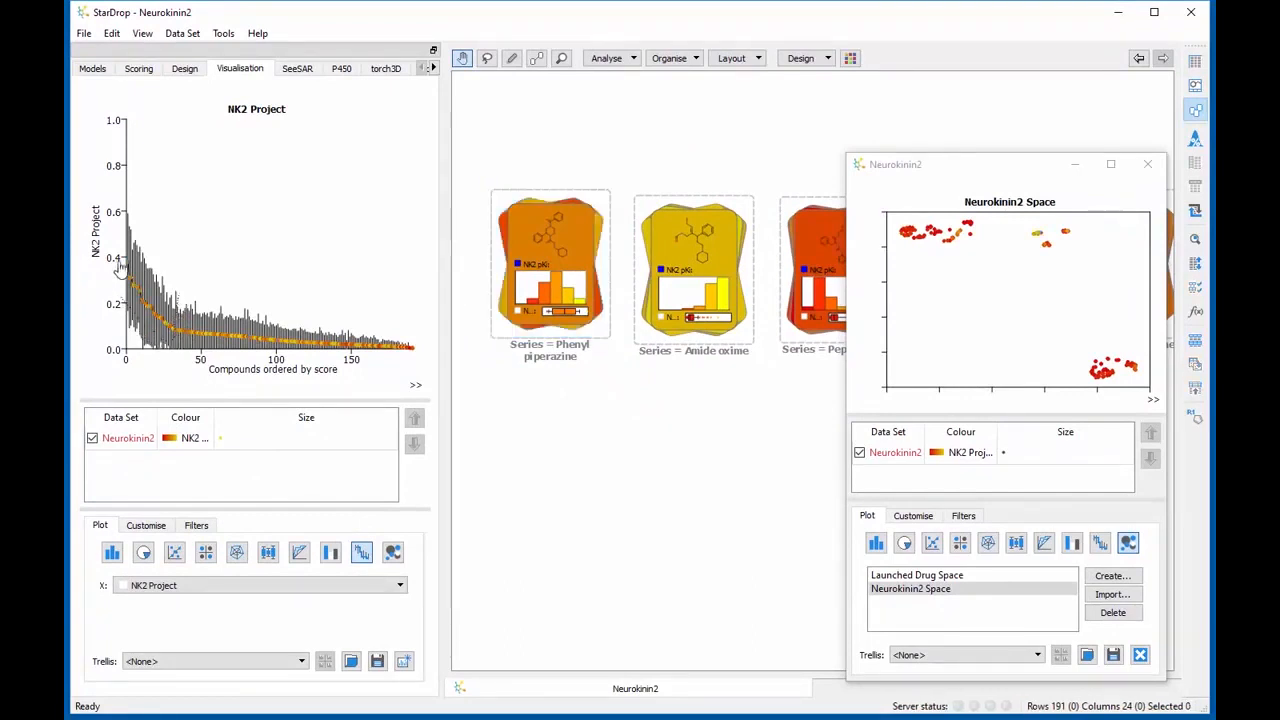
drag(156, 273, 180, 300)
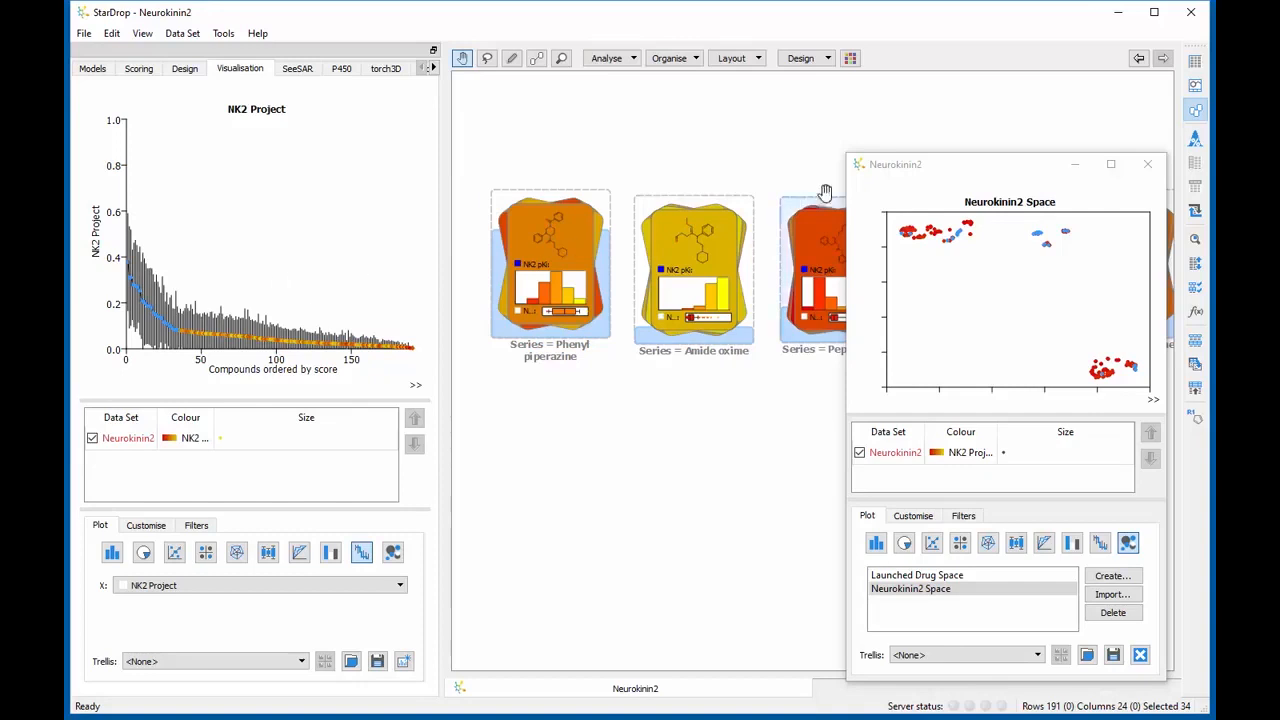
Step: Minimise the detached Neurokinin2 Space plot and select the Phenyl piperazine stack
click(1075, 164)
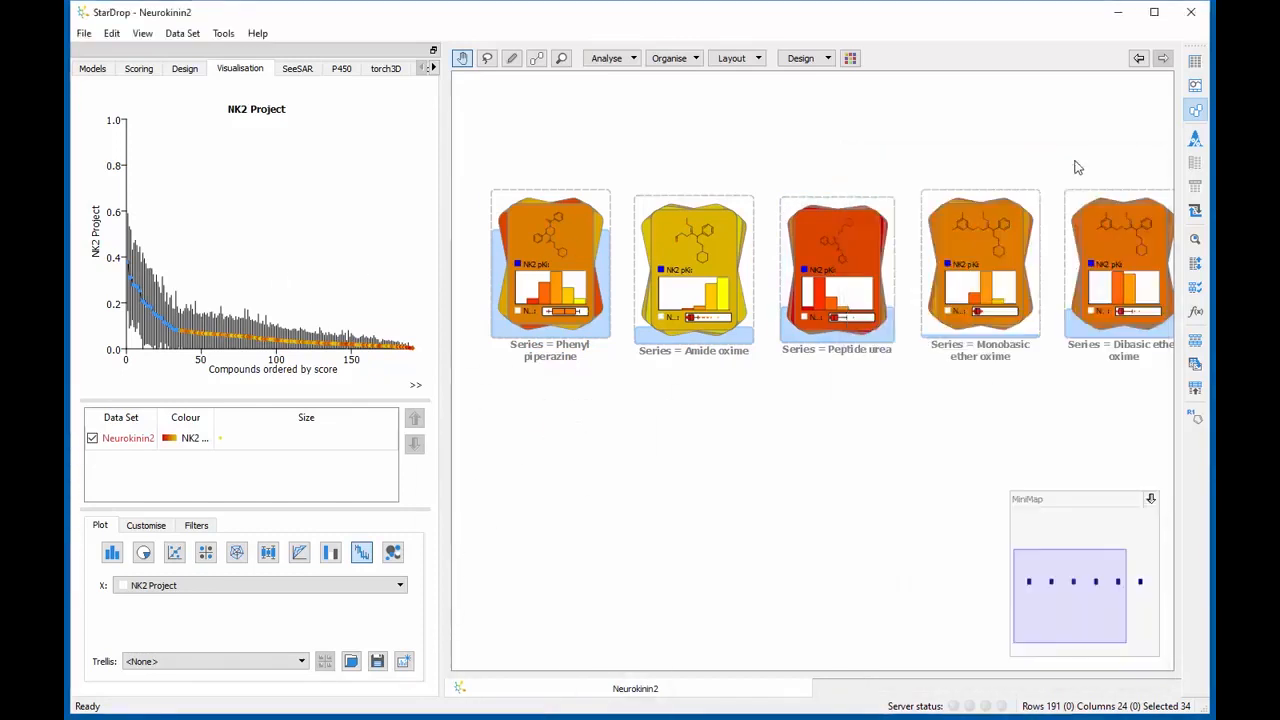
click(576, 249)
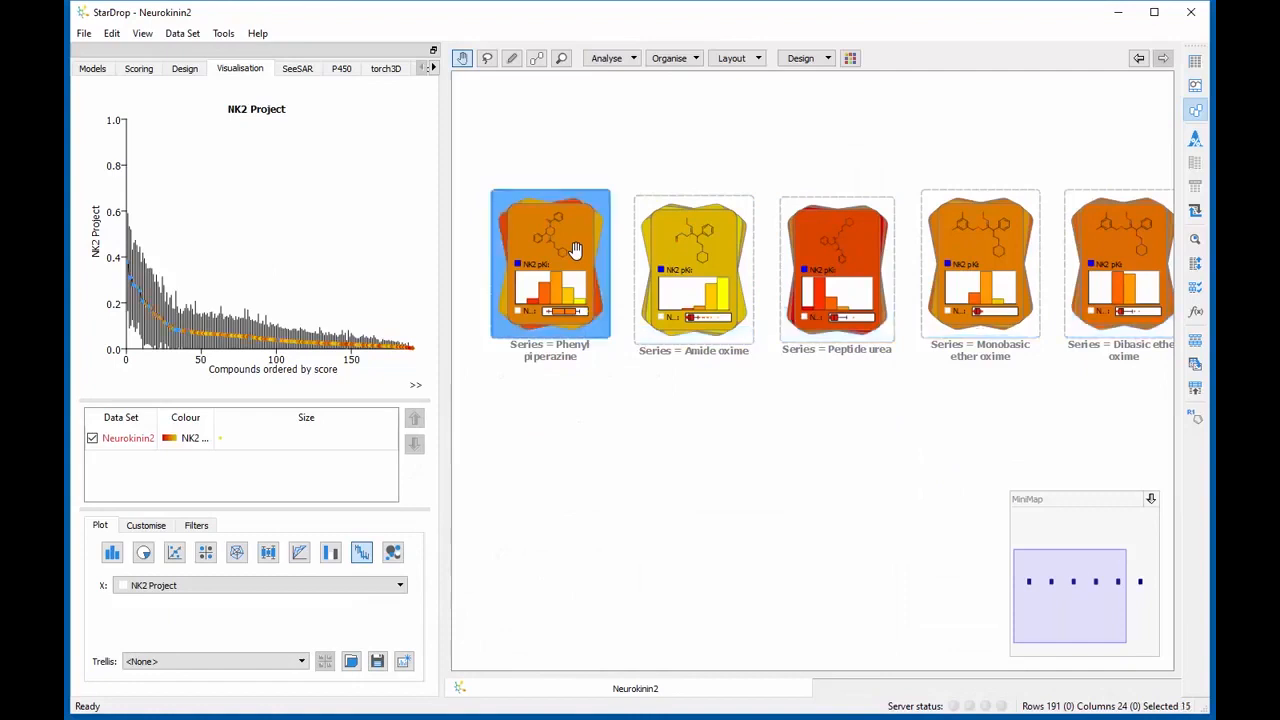
Step: Create a new data set named "Phenyl piperizine series" from the selected Phenyl piperazine compounds
click(1197, 371)
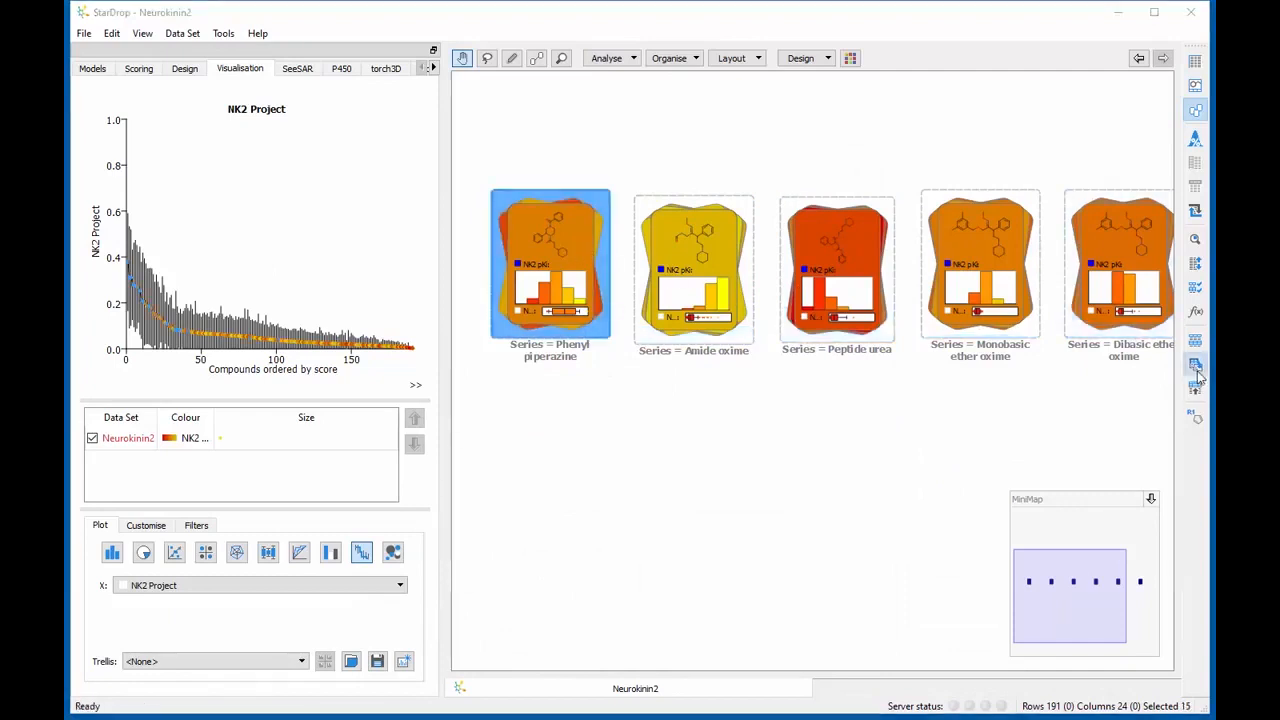
text(Phen)
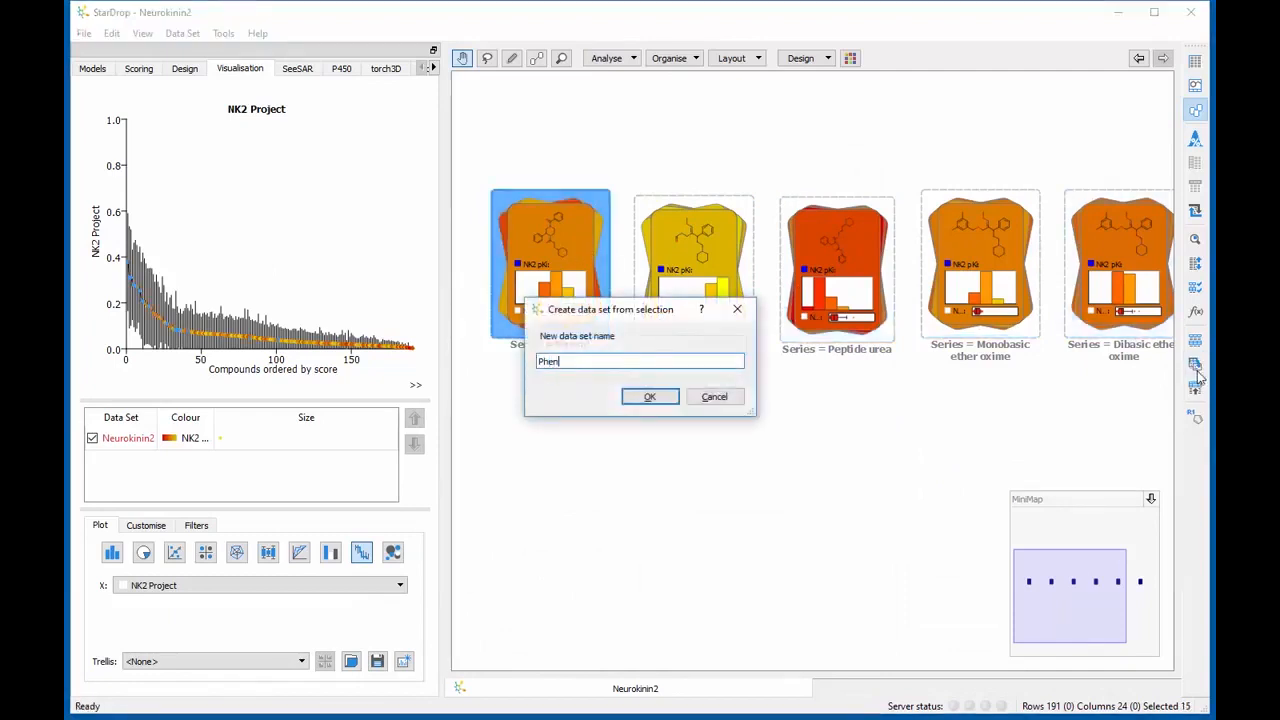
text(yl piperizine series)
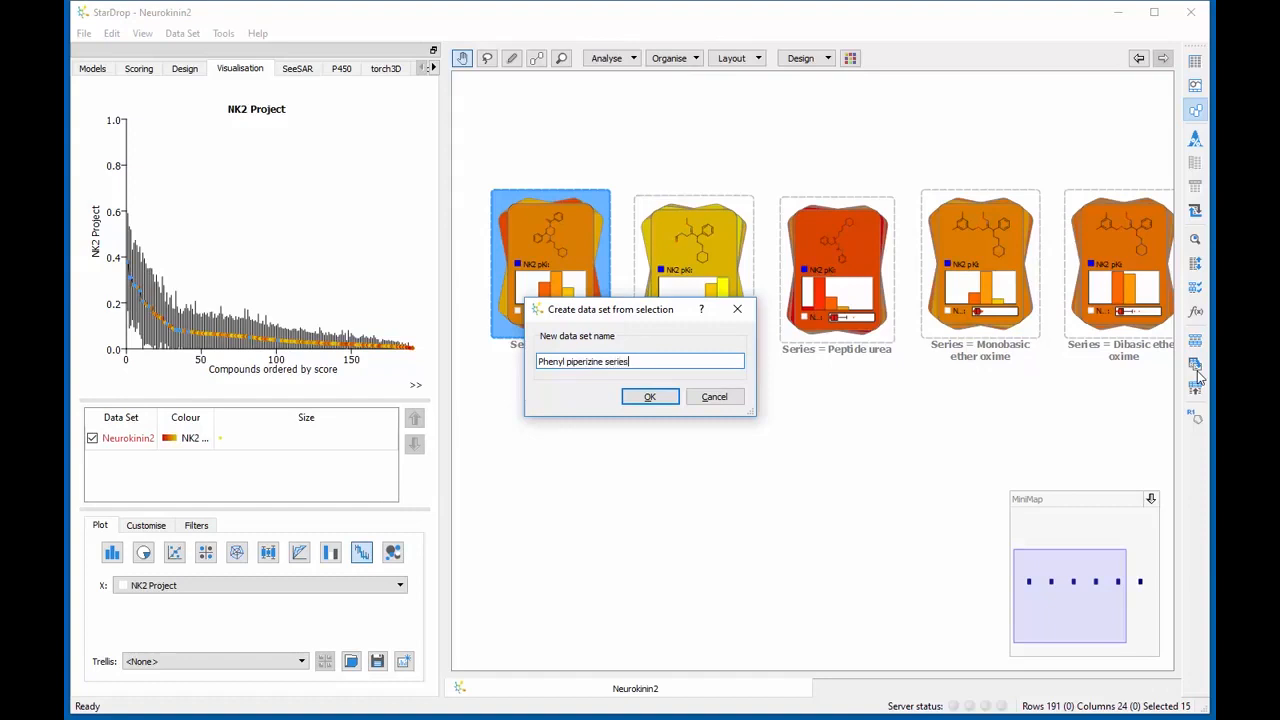
click(650, 397)
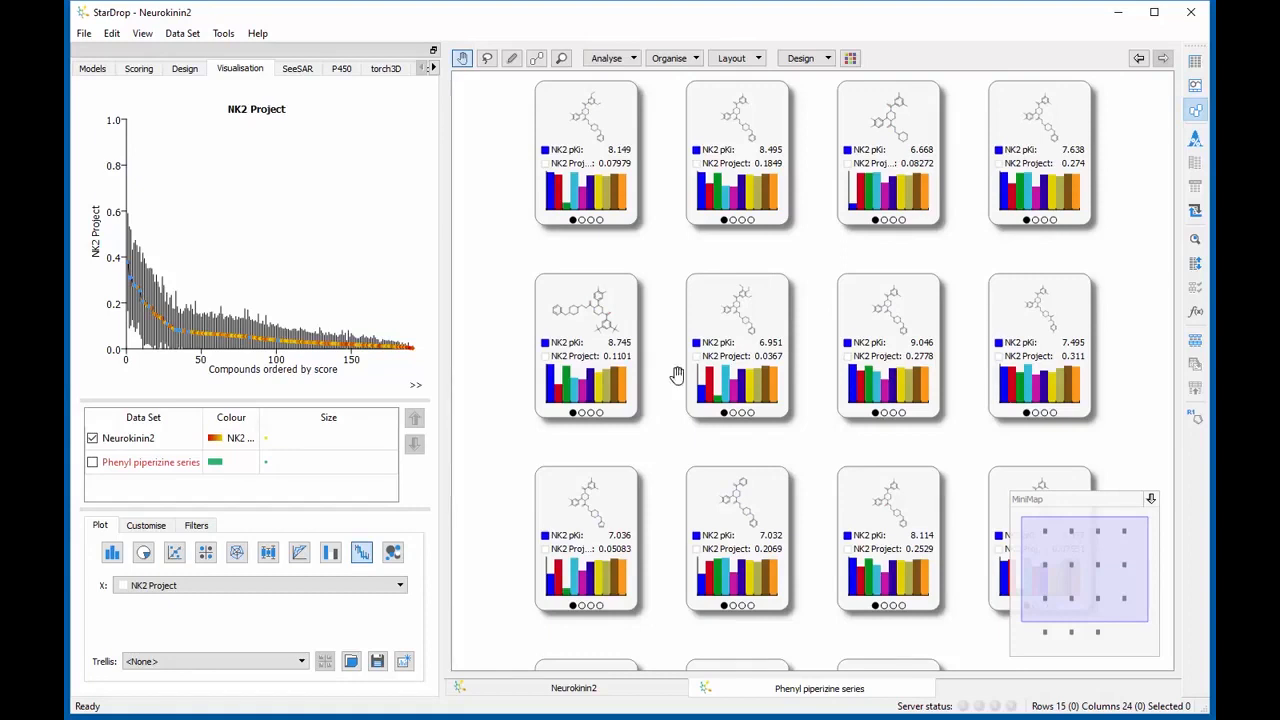
Step: Sort the new data set by NK2 Project value in descending order and apply the "Phenyl piperazine card template" design to its cards
click(1197, 265)
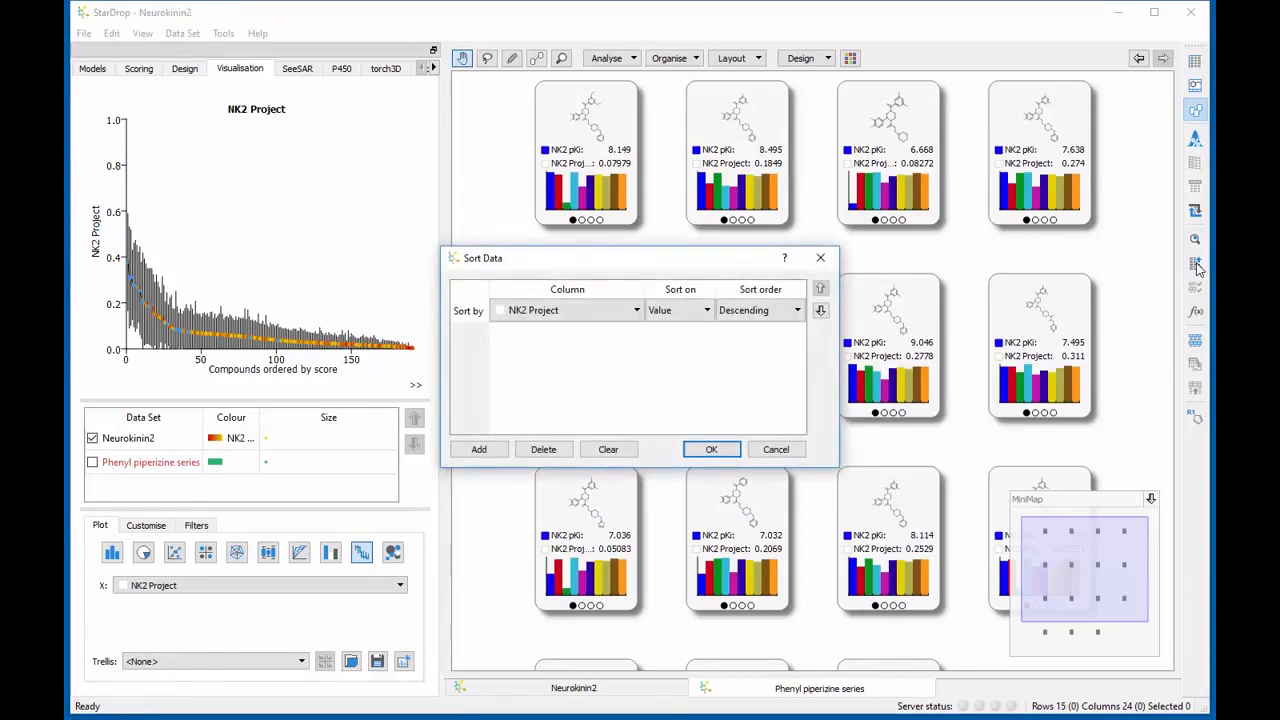
click(711, 449)
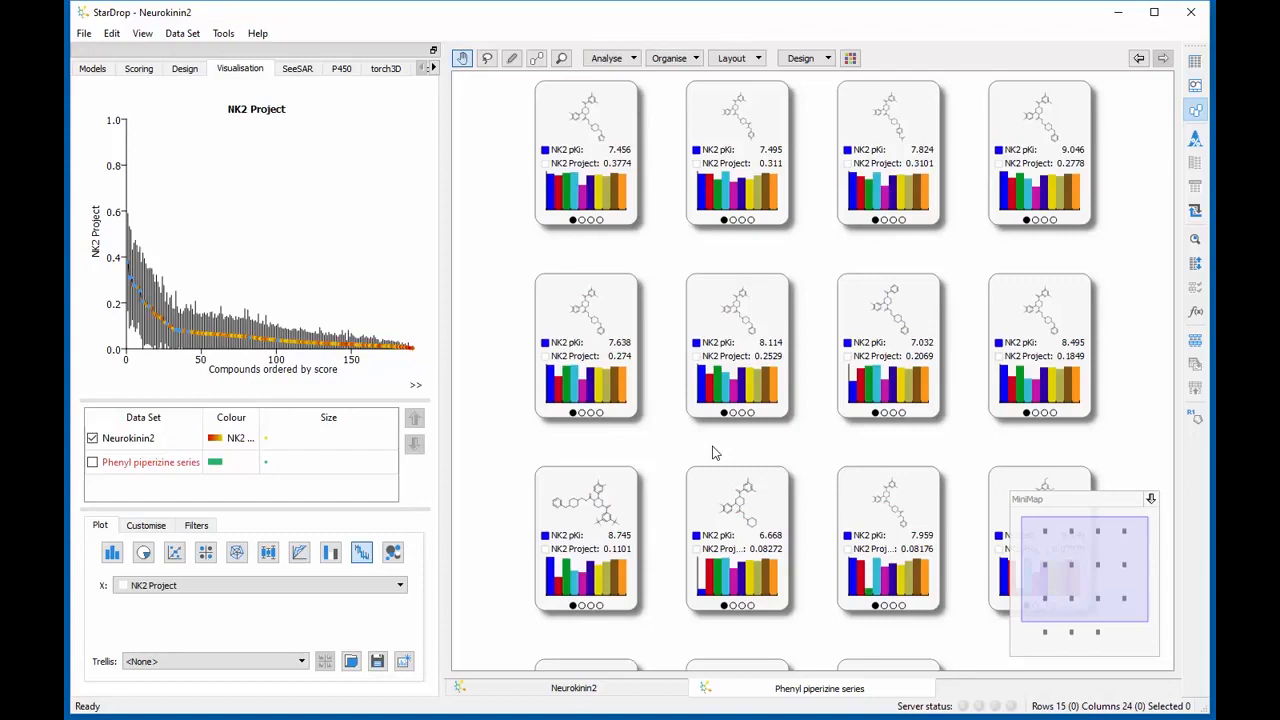
click(828, 60)
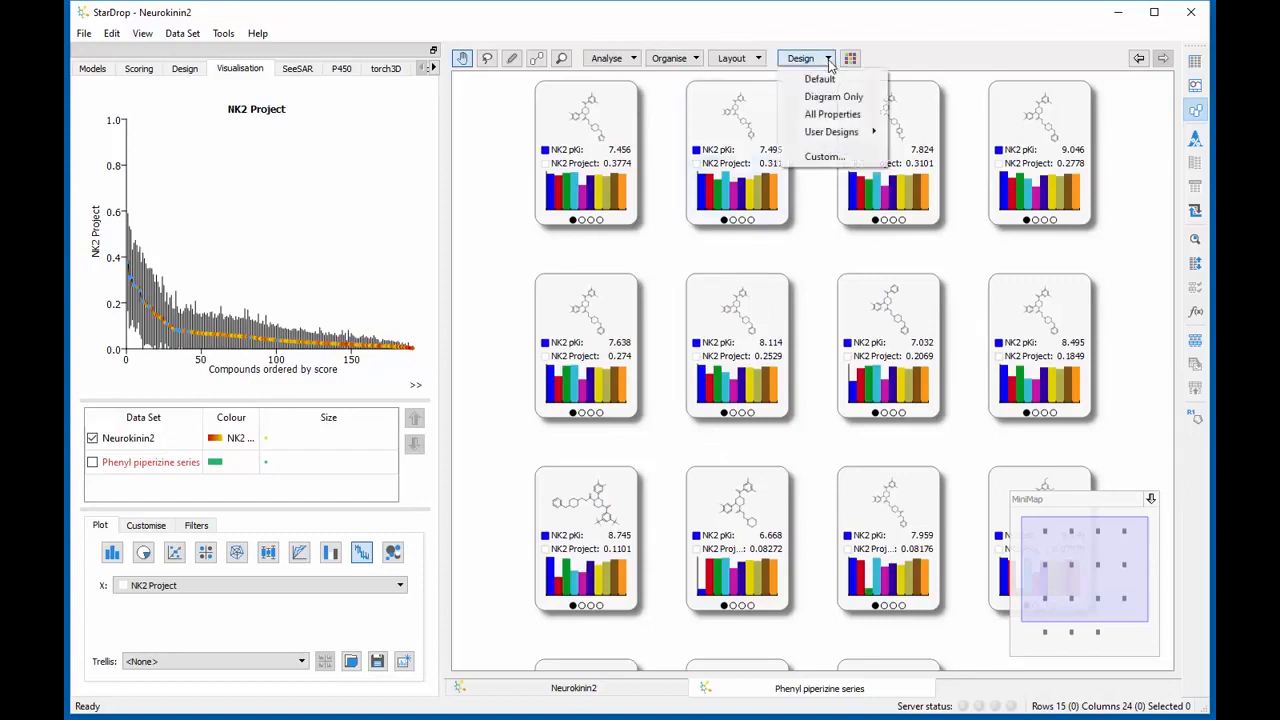
mouse_move(860, 133)
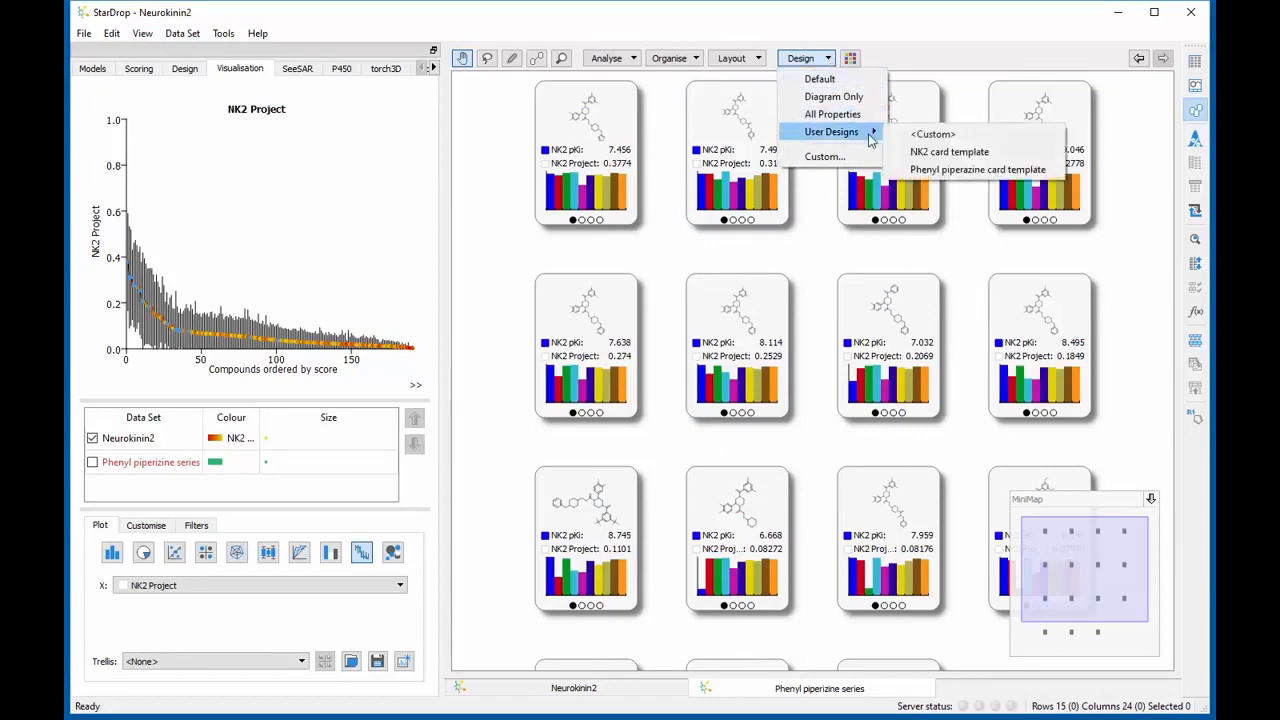
click(953, 170)
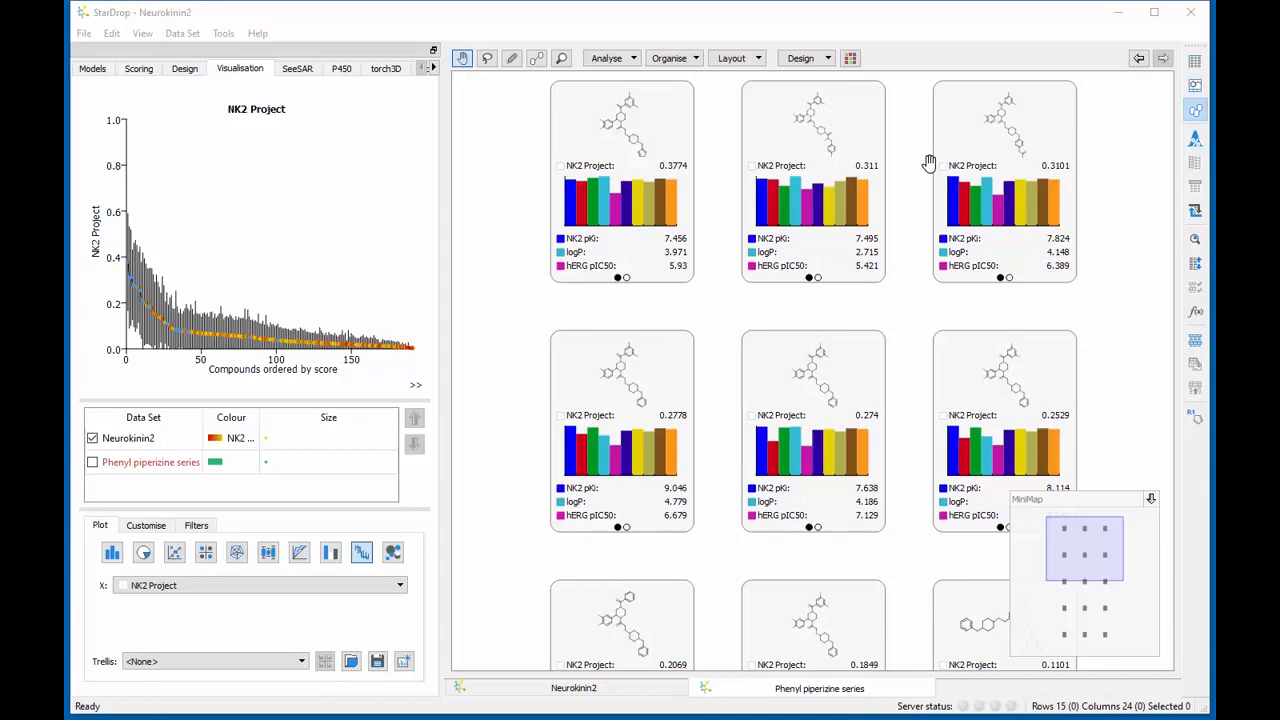
Step: Run an Activity Neighbourhood analysis around the top-scoring compound, with links coloured by difference in NK2 pKi
click(646, 135)
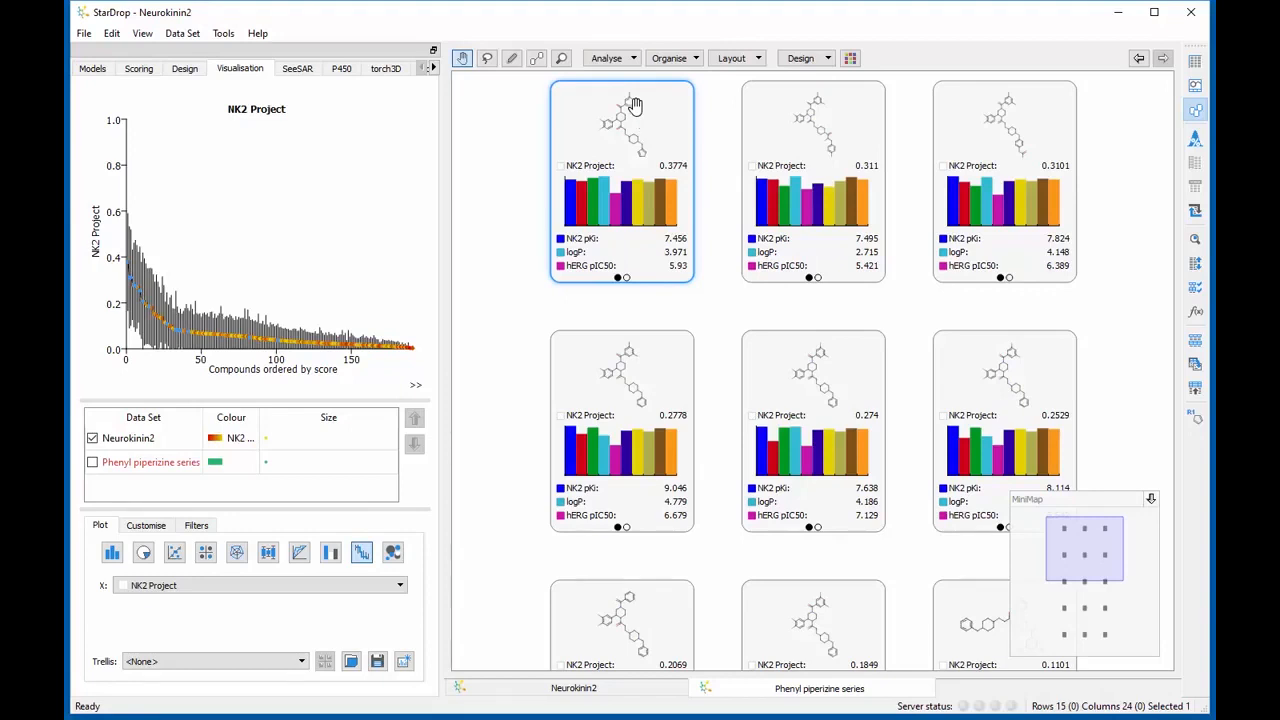
click(632, 59)
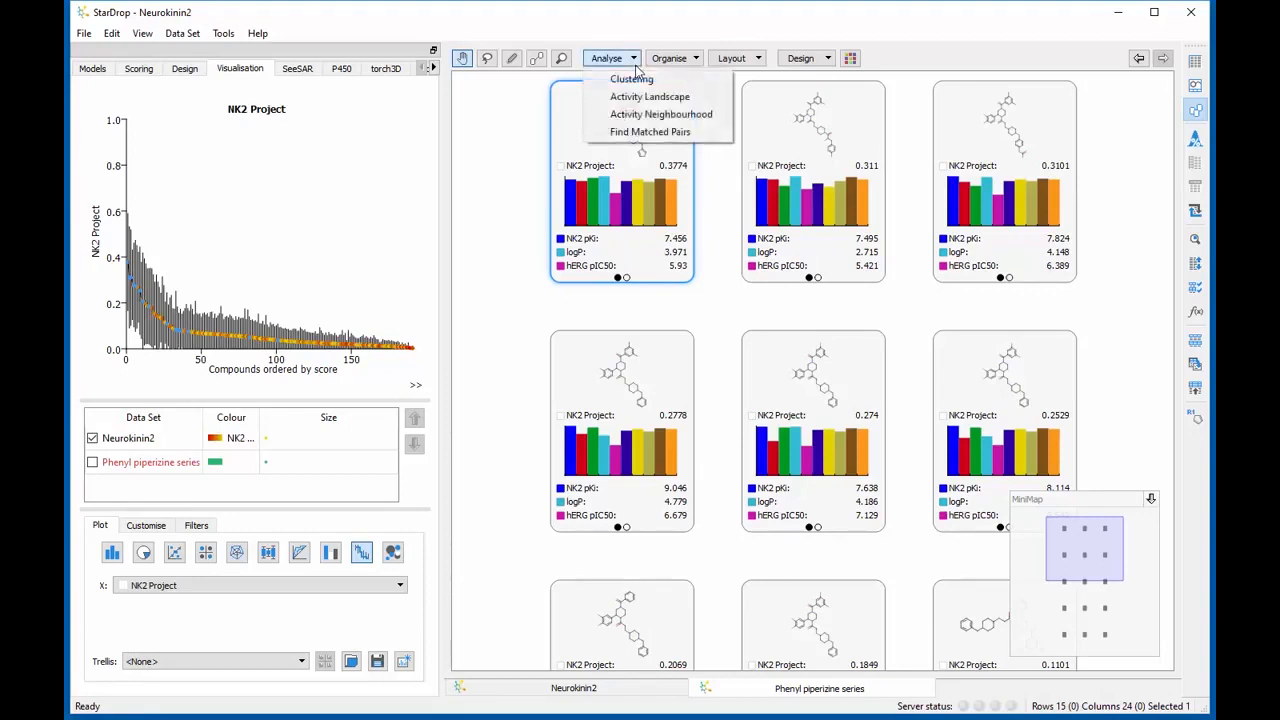
click(661, 114)
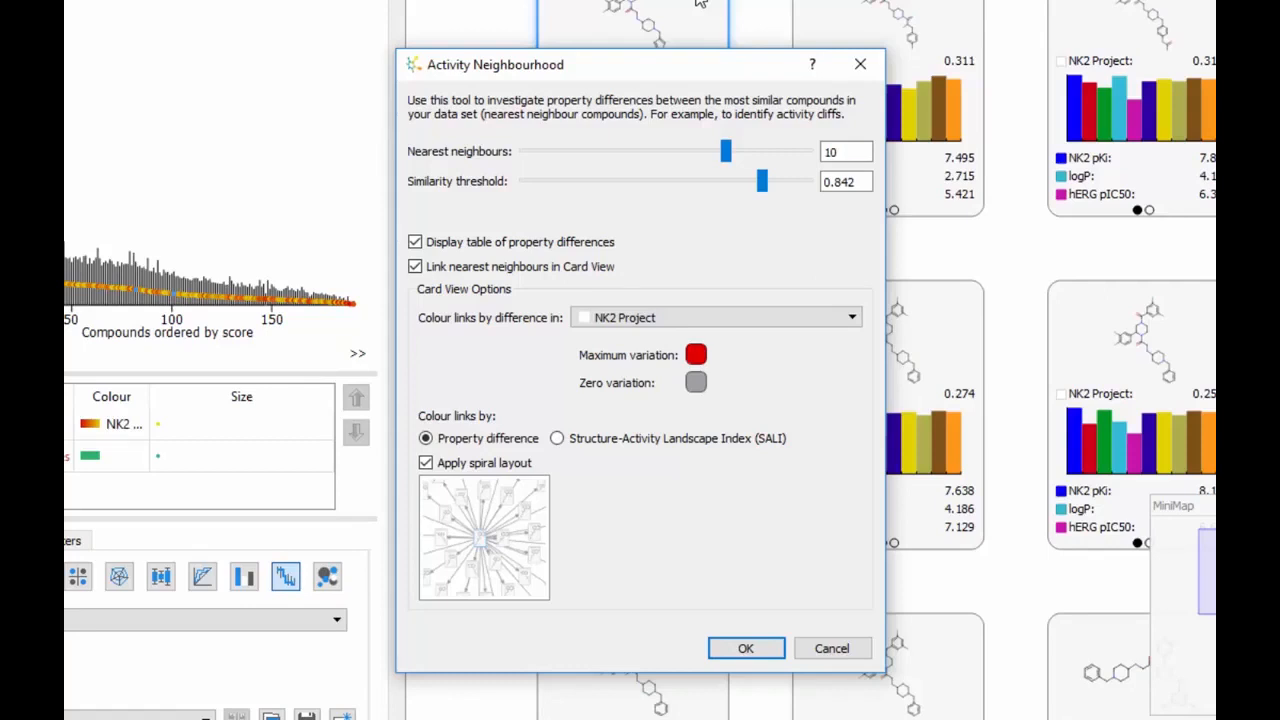
click(852, 318)
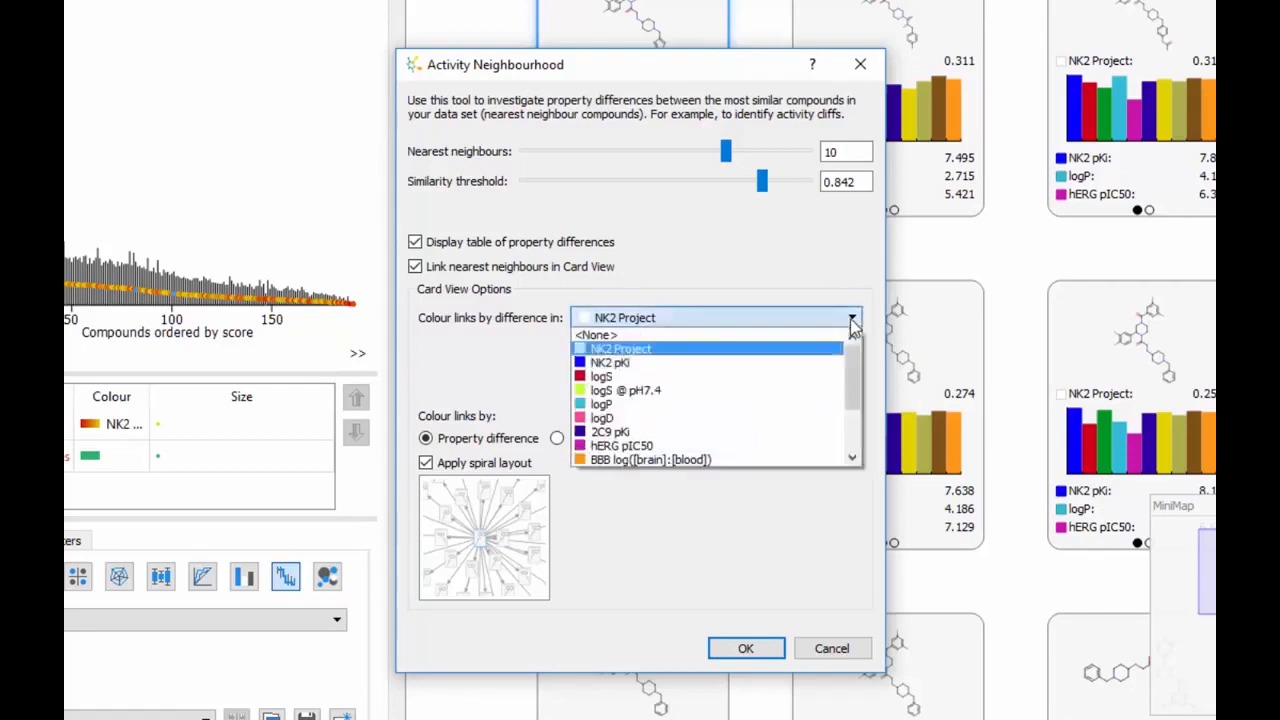
click(830, 362)
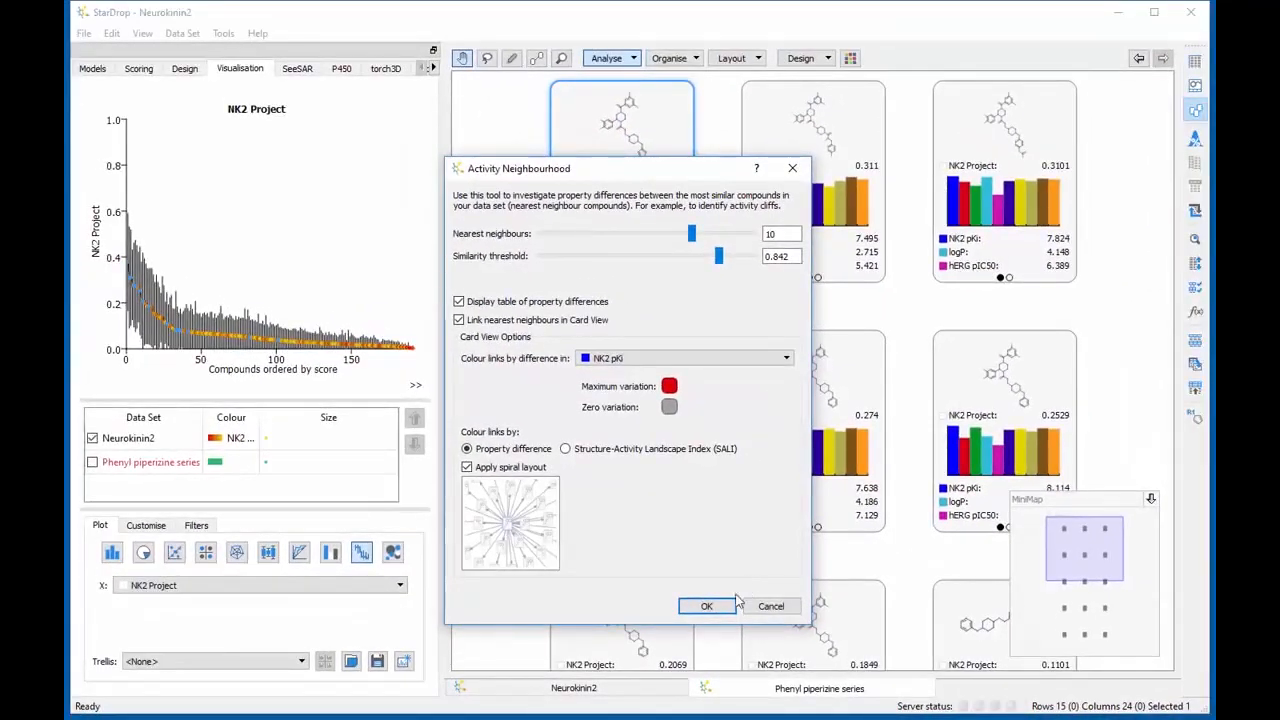
click(706, 606)
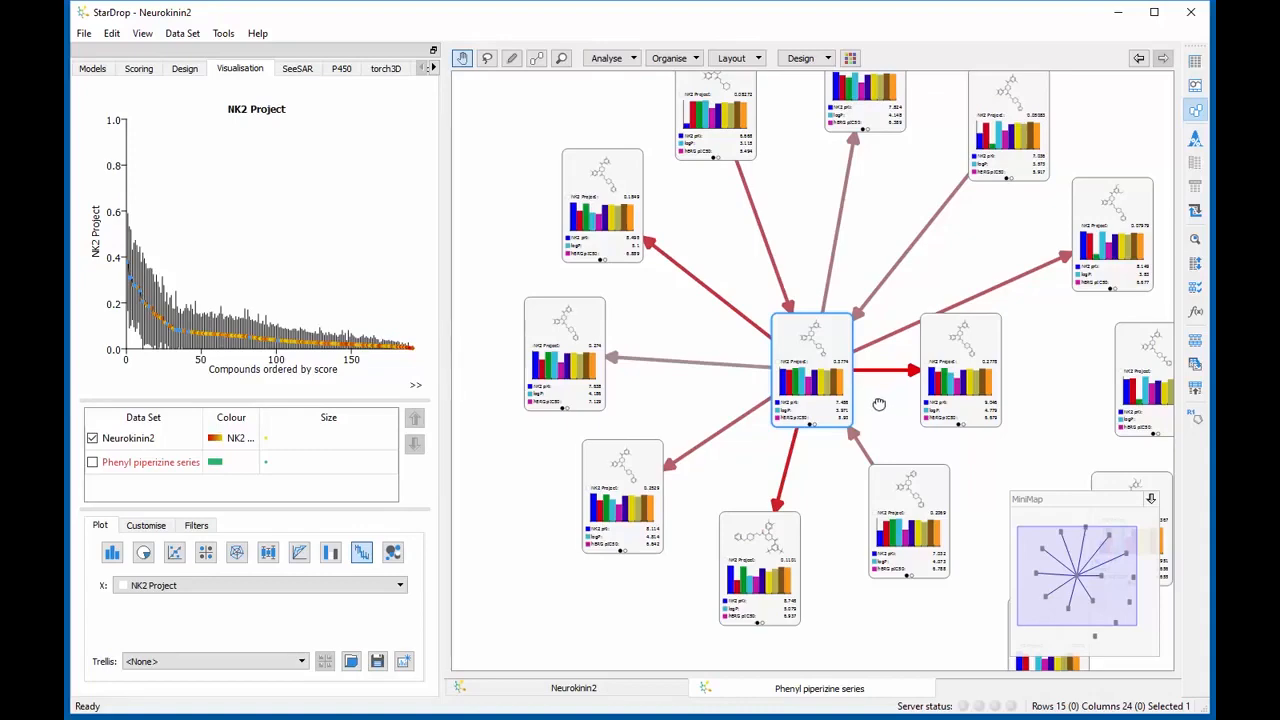
Step: Select the neighbour with NK2 pKi 9.046, linked by the brightest red arrow, and show its structure and properties in the molecule view
scroll(823, 377, up, 5)
scroll(823, 376, up, 1)
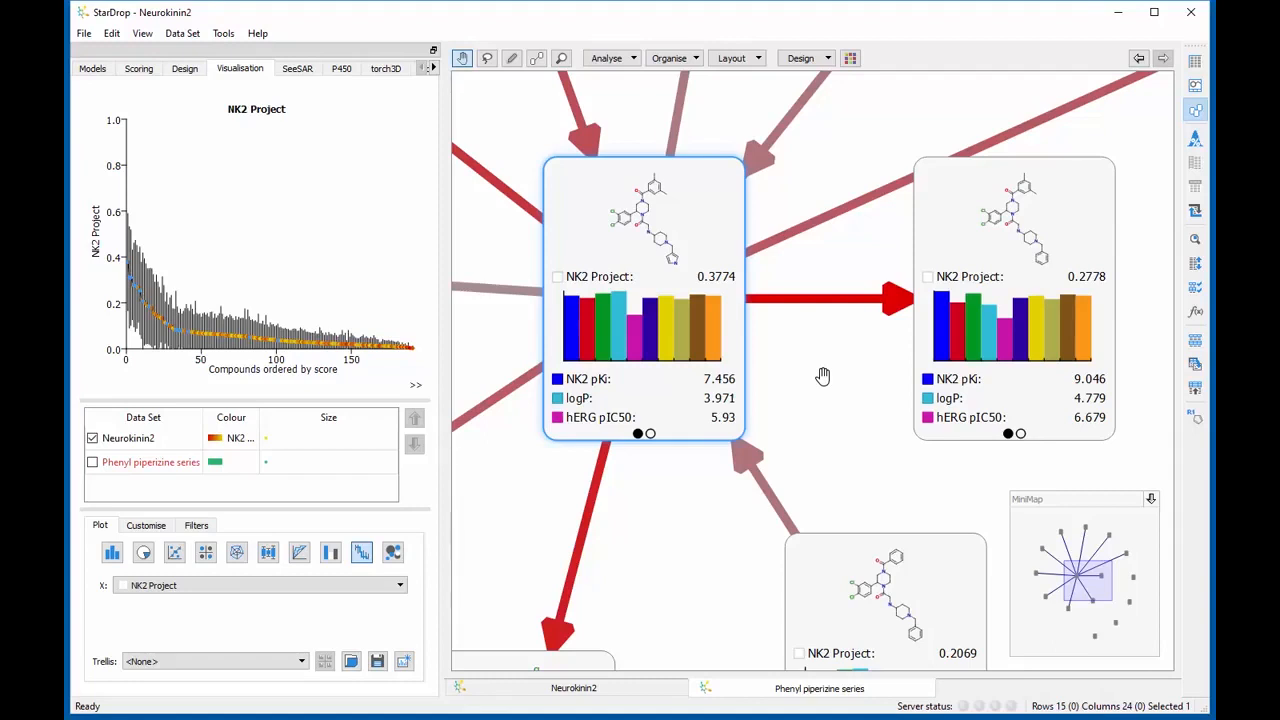
click(982, 245)
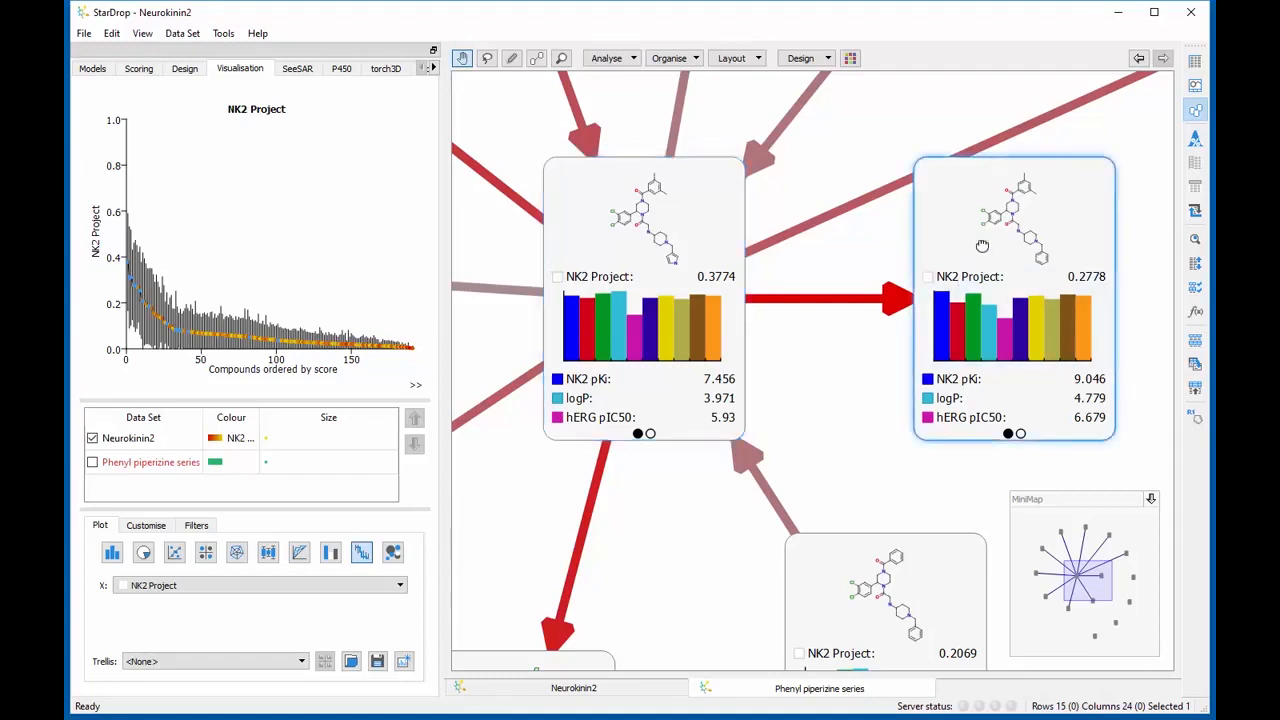
click(1196, 88)
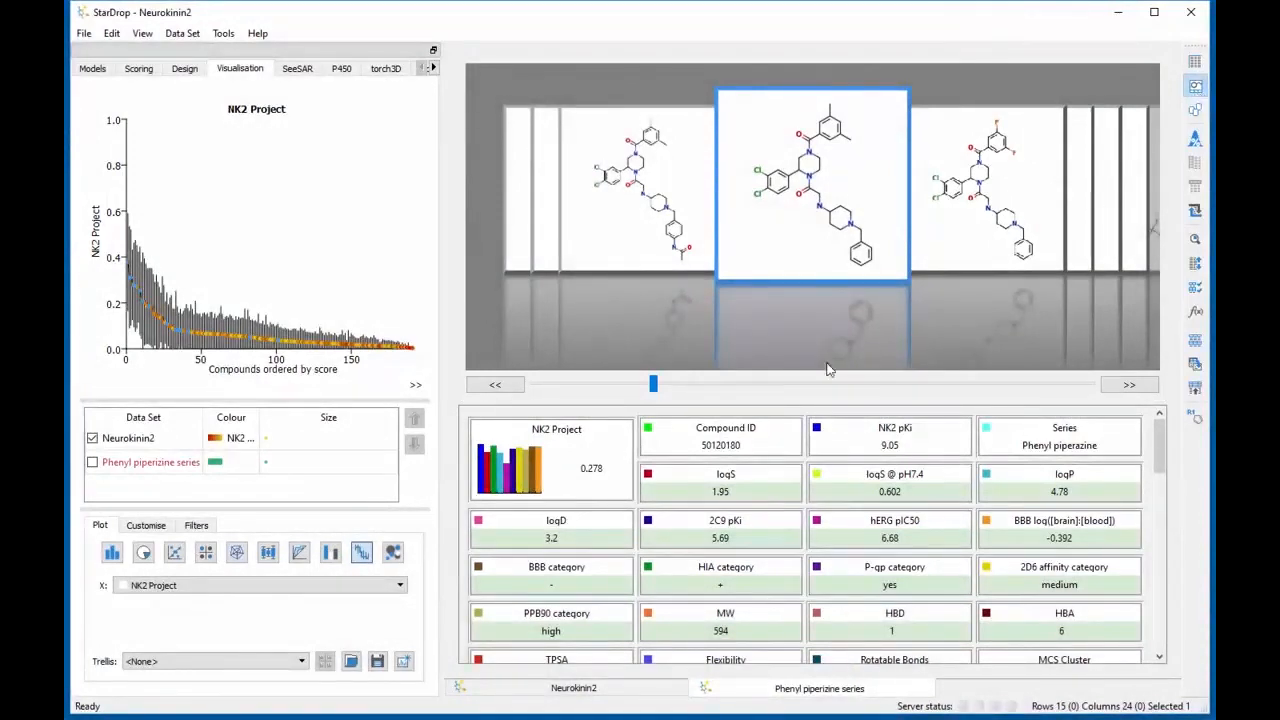
Step: Colour the compound's properties against the NK2 Project profile and map hERG pIC50 onto its structure in the design sketcher
click(570, 498)
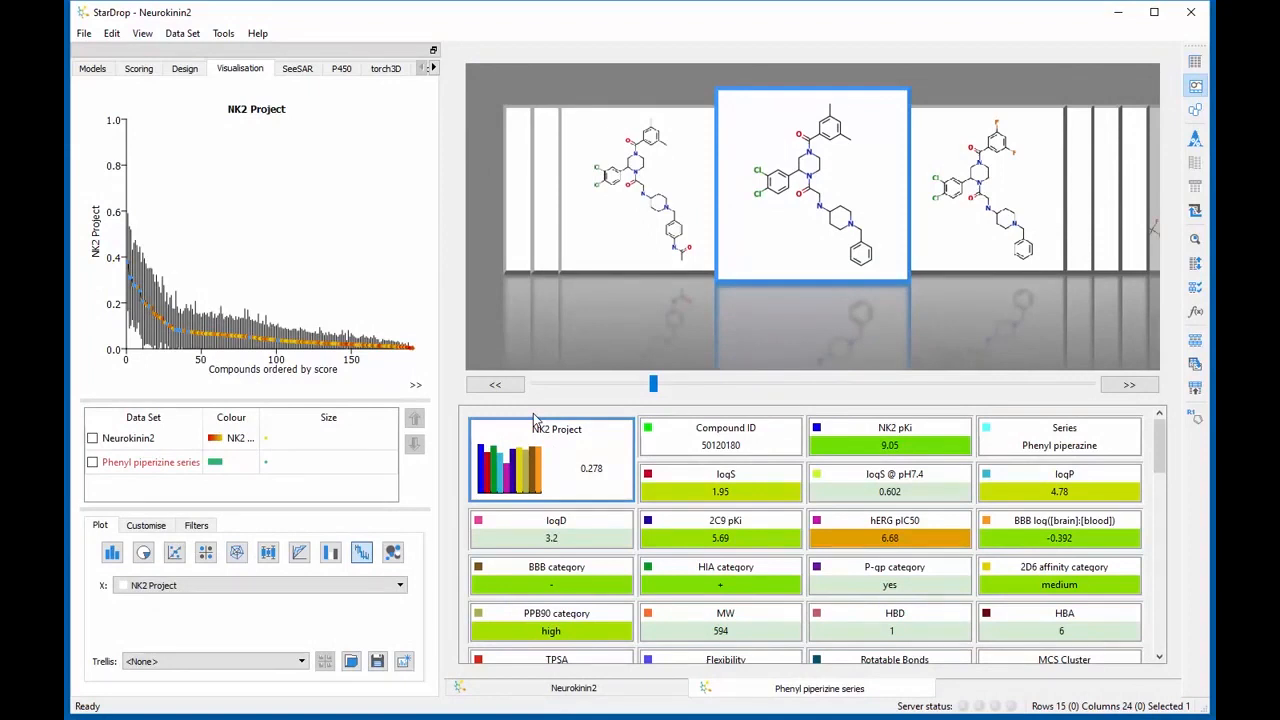
click(190, 72)
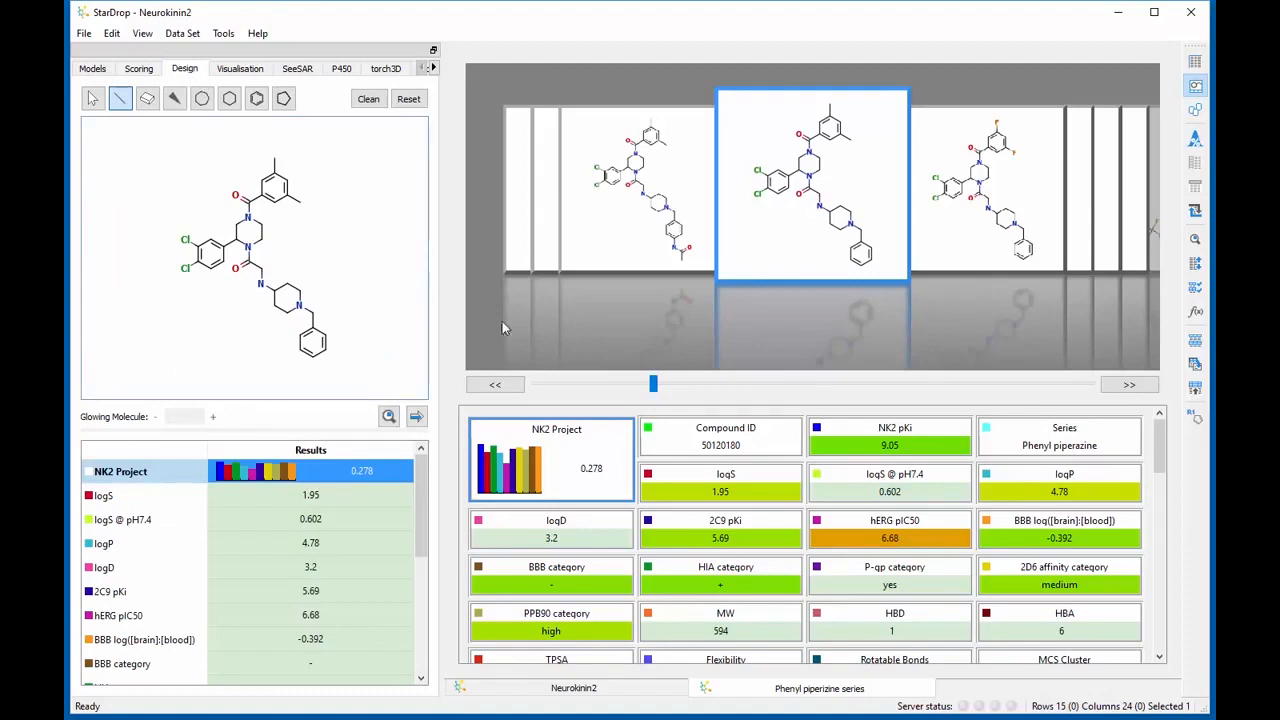
click(866, 527)
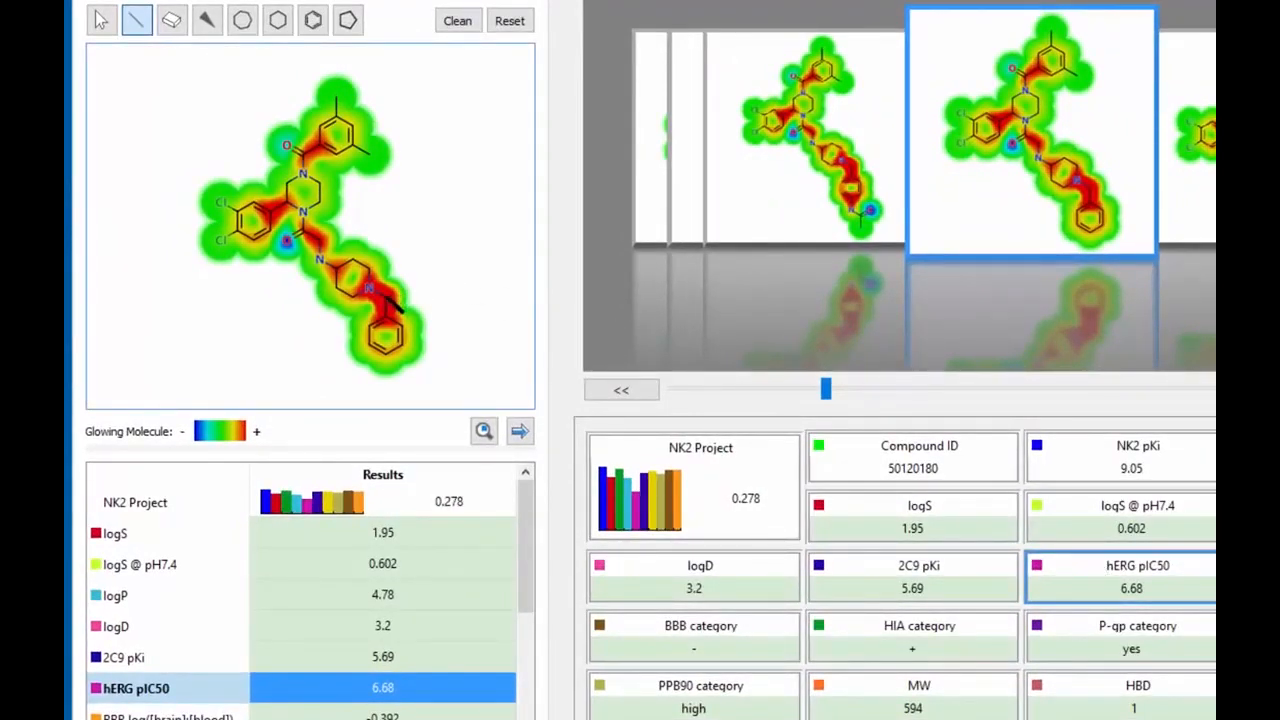
Step: Add a double-bonded carbon to the methylene linking the piperidine nitrogen and the phenyl ring in the sketched molecule
click(387, 298)
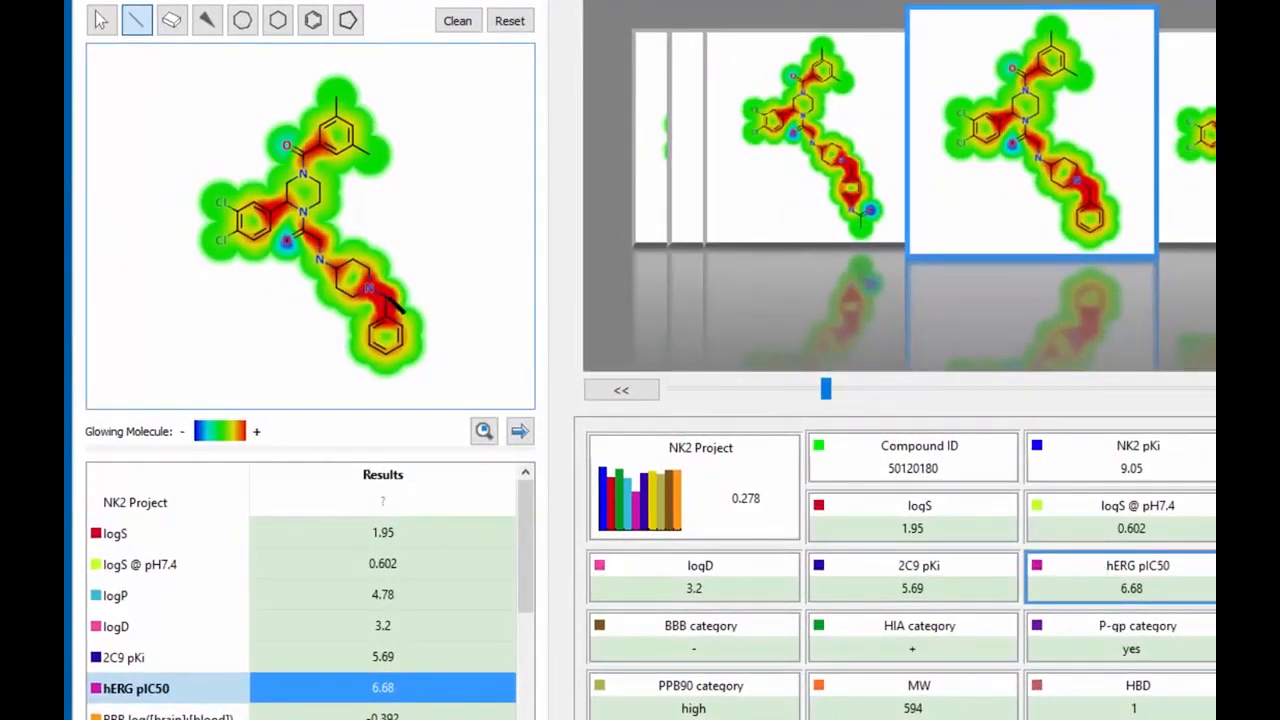
drag(387, 298, 404, 288)
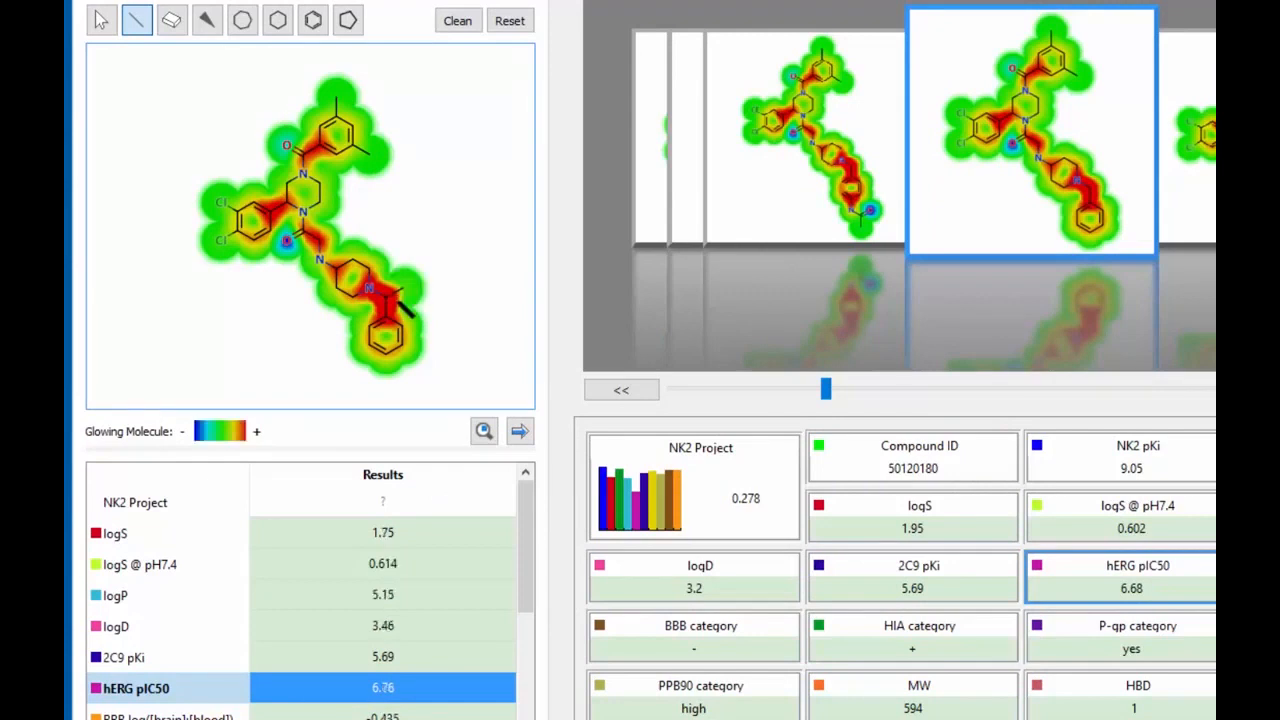
click(395, 294)
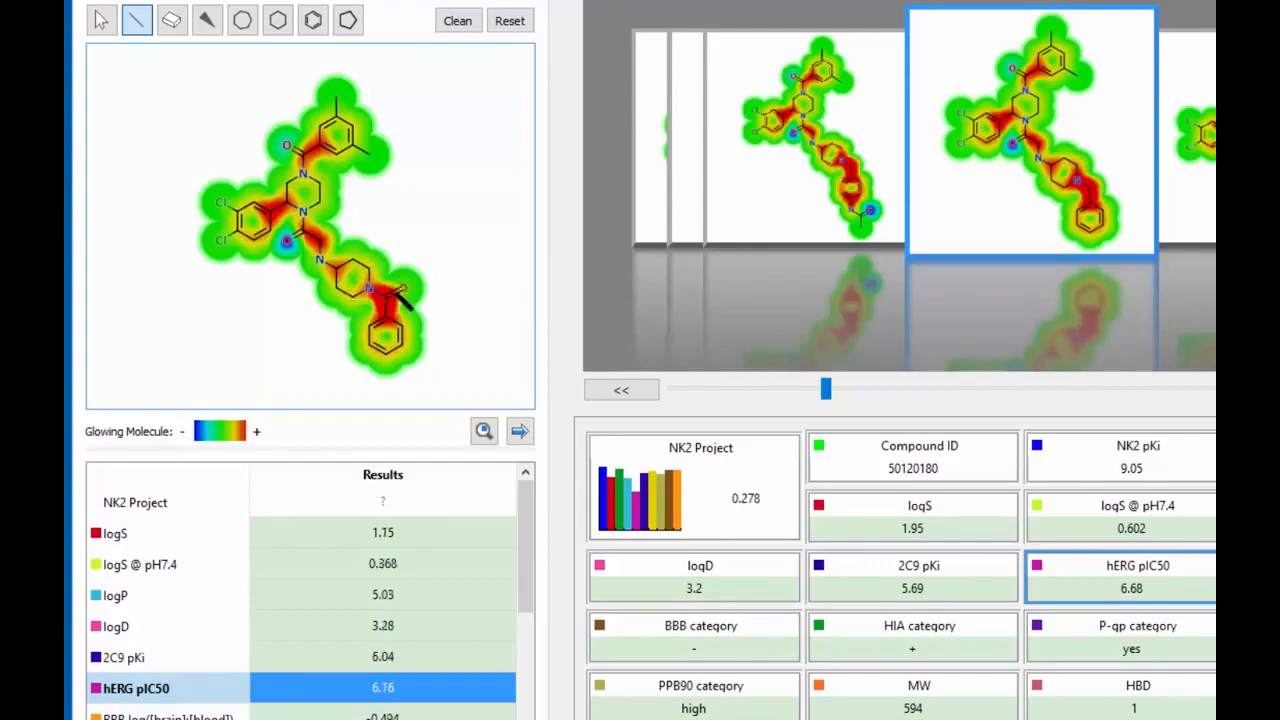